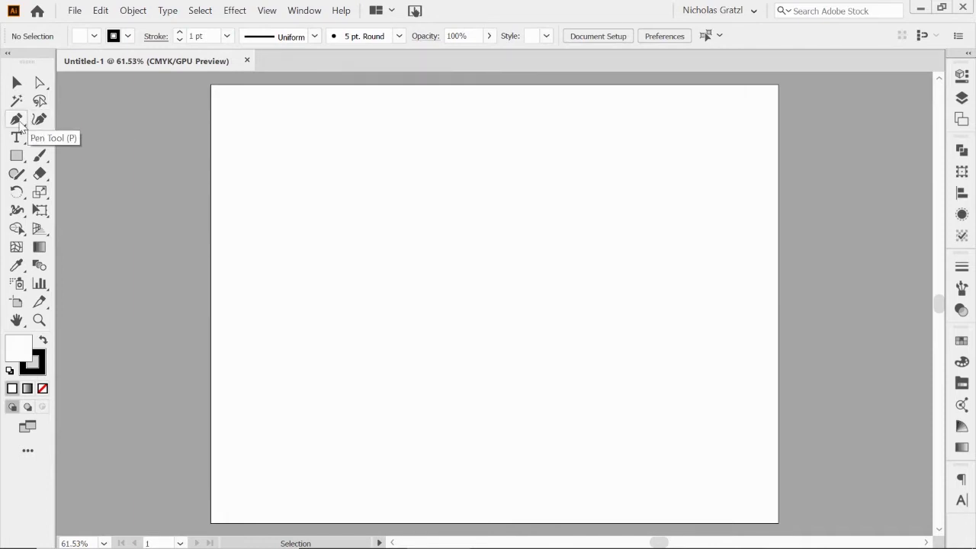
Step: Draw a straight horizontal line with the Pen tool near the artboard's upper-left corner and end the path open
left_click(17, 120)
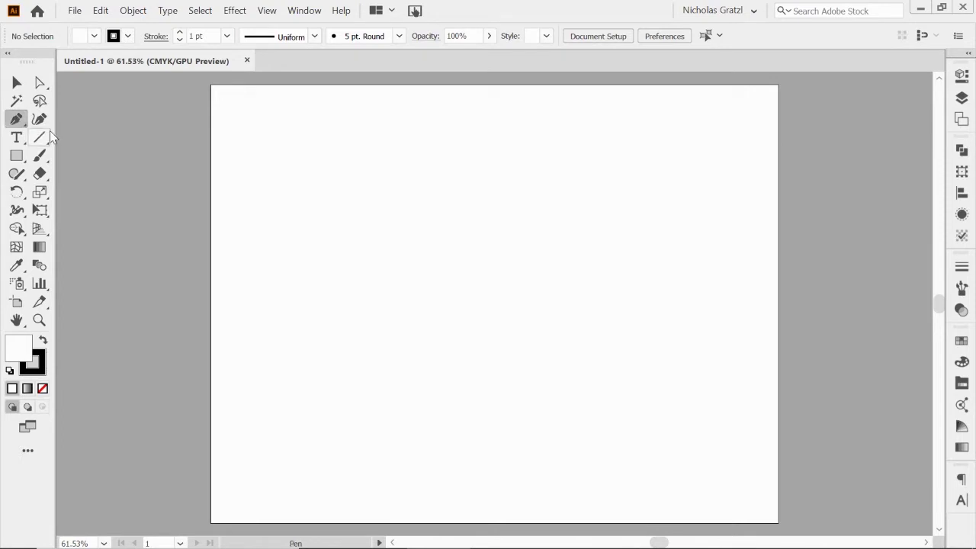
left_click(262, 144)
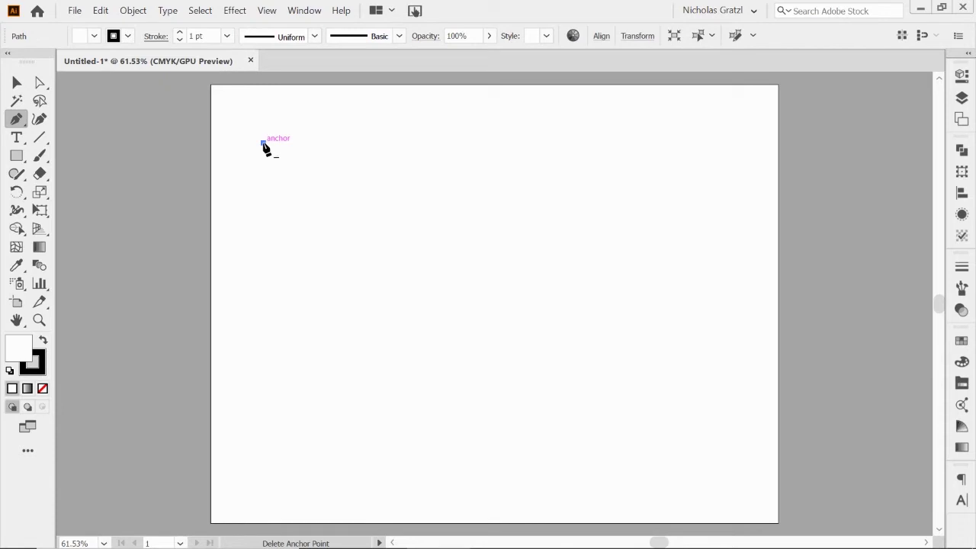
left_click(385, 143)
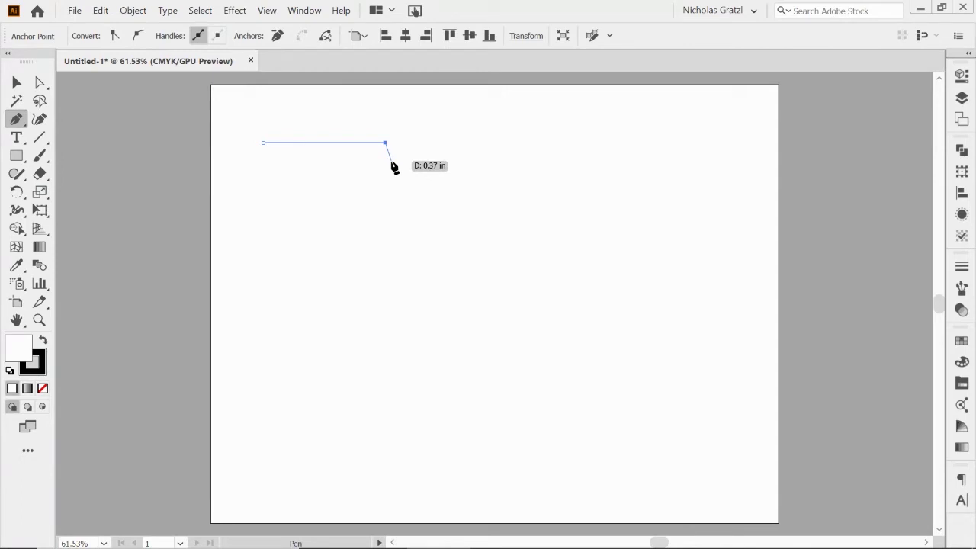
key("Escape")
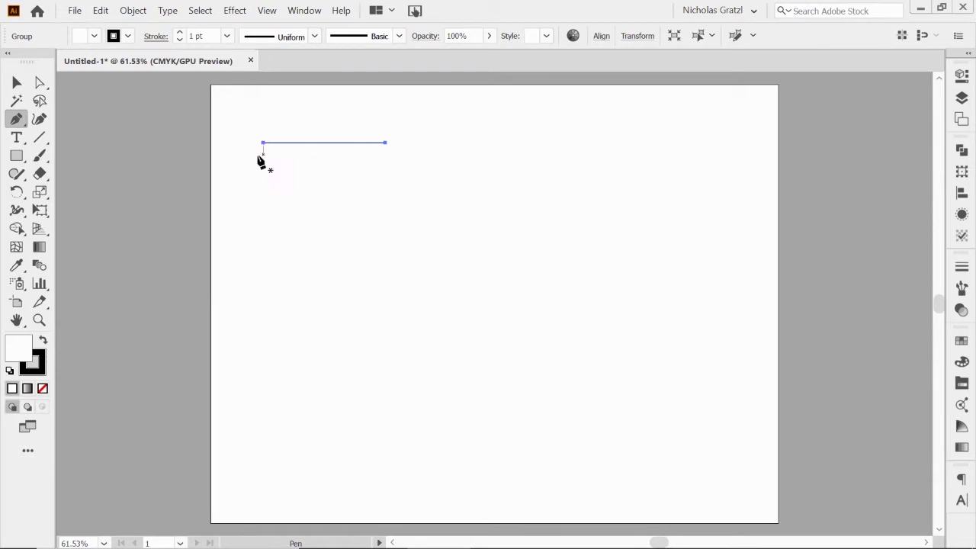
Step: Move the horizontal line slightly up and to the left on the artboard, leaving it deselected
left_click(18, 86)
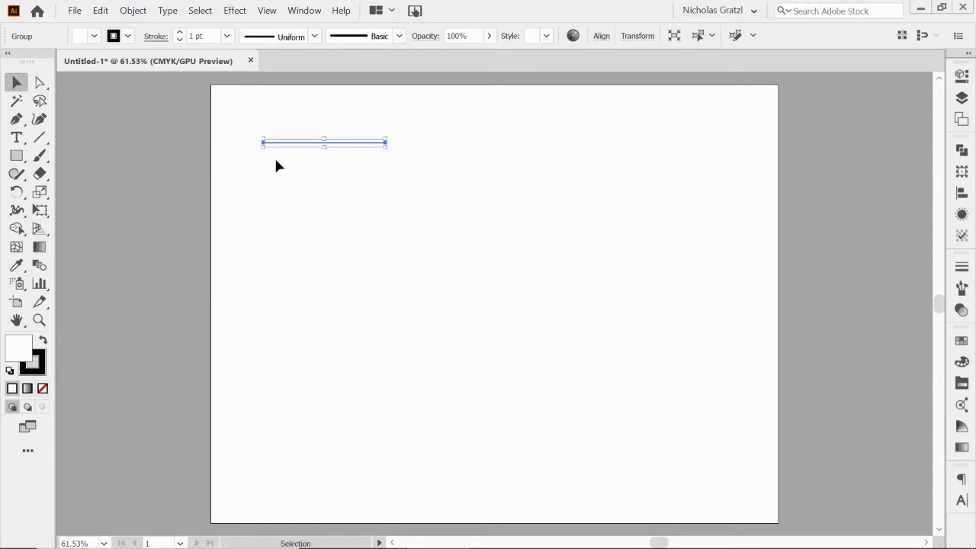
mouse_move(305, 144)
left_mouse_down()
mouse_move(308, 163)
mouse_move(299, 130)
left_mouse_up()
left_click(300, 155)
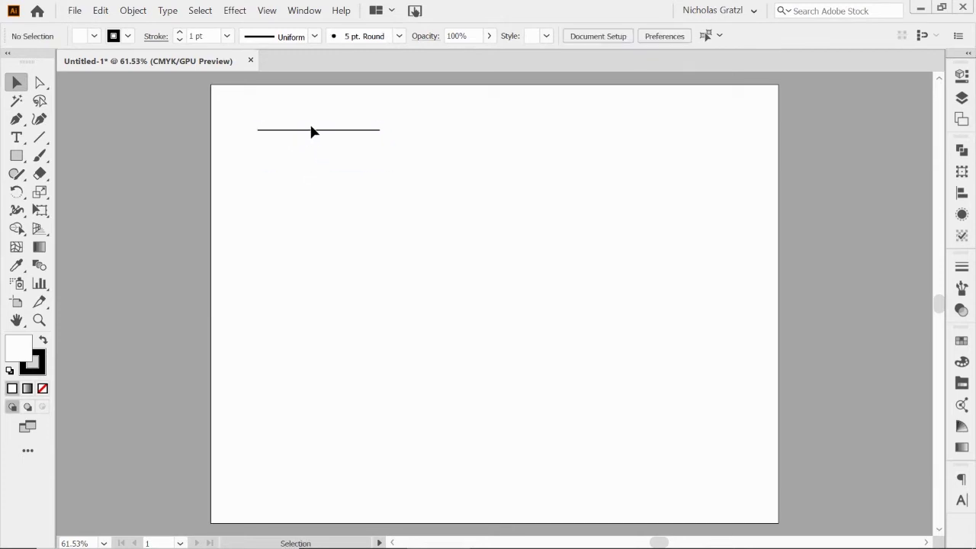
Step: Draw a second horizontal Pen line of equal length directly beneath the first one and end the path open
left_click(16, 121)
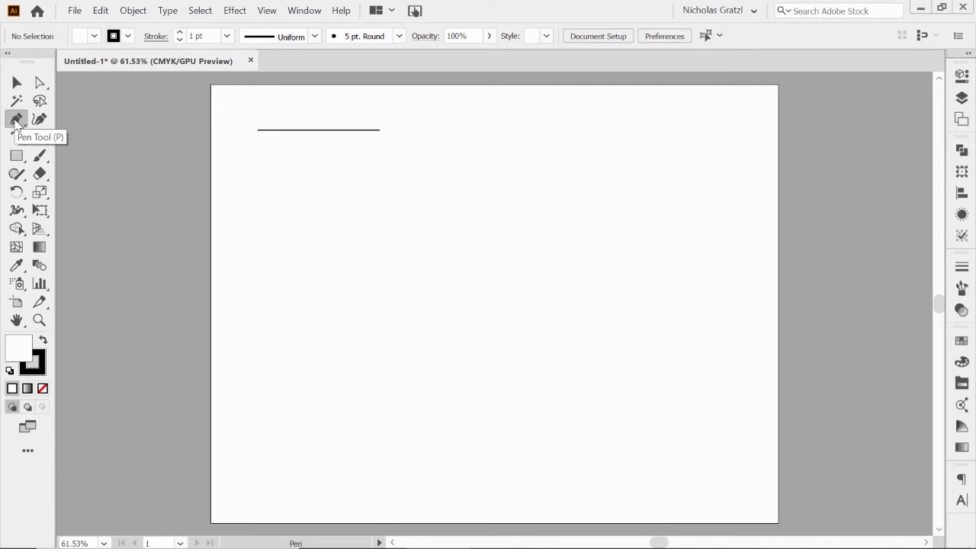
left_click(257, 152)
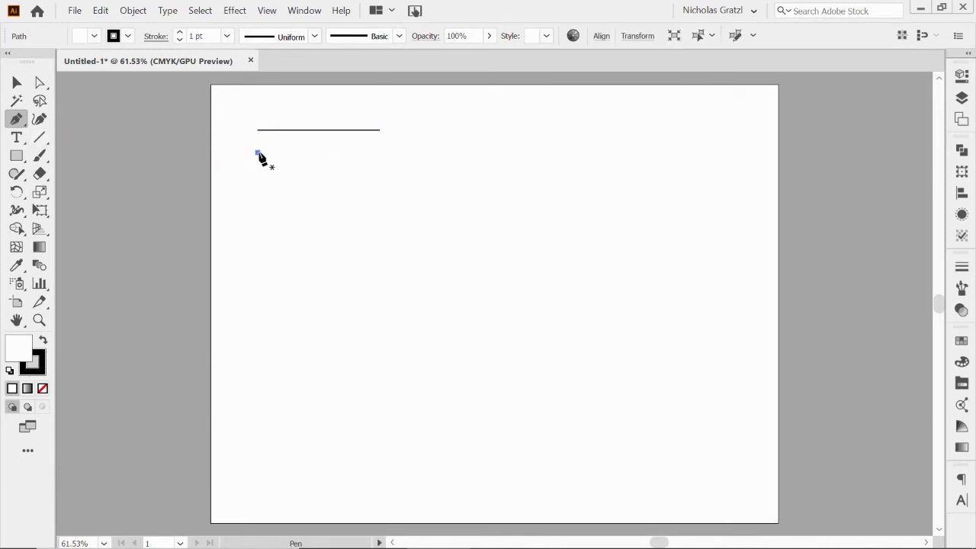
left_click(380, 152)
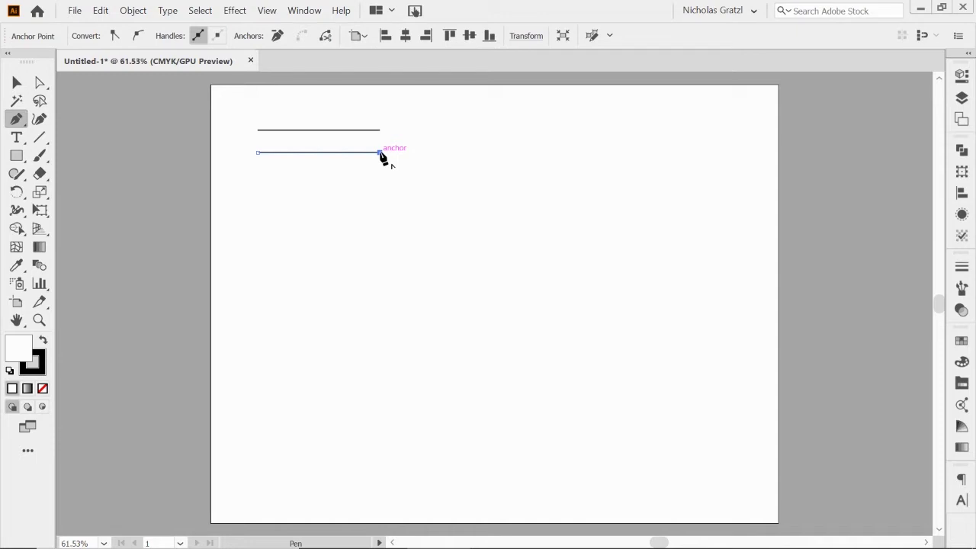
left_click(380, 153)
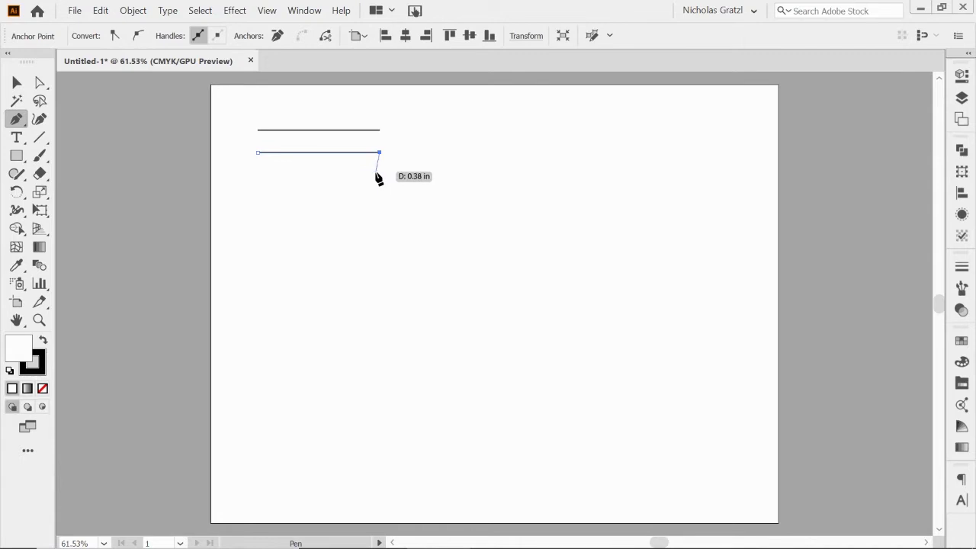
key("Escape")
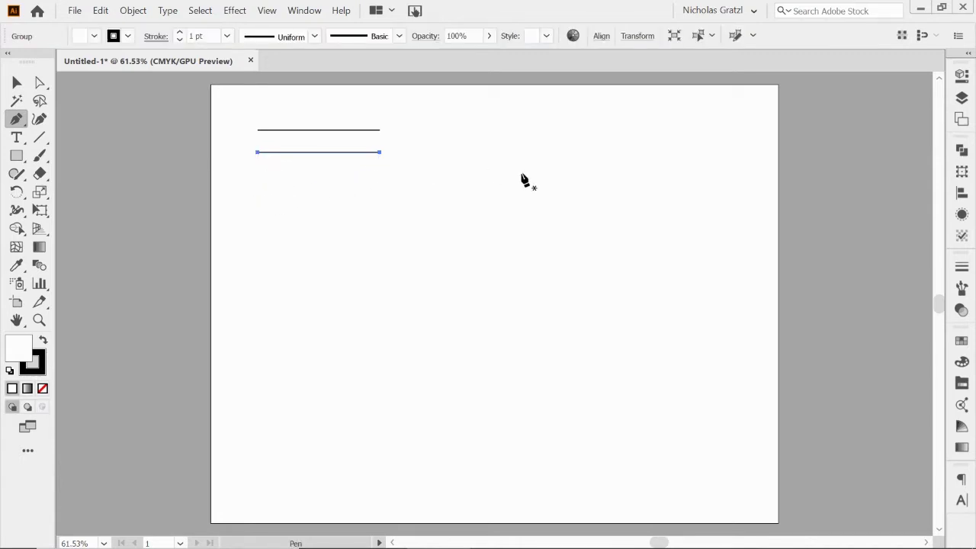
Step: Draw an open four-peak zigzag path with the Pen tool below the two lines, using segments about 0.6 to 0.7 in long
left_click(258, 198)
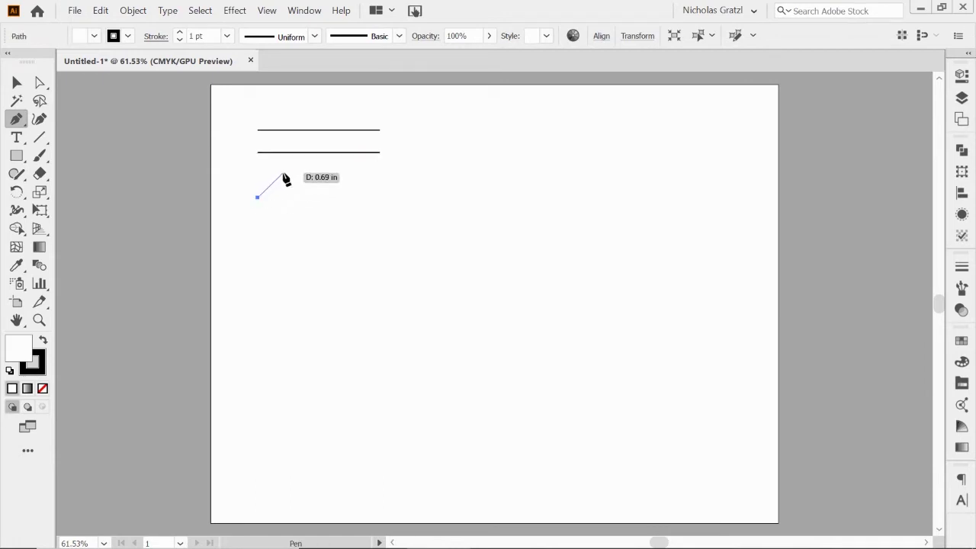
left_click(283, 173)
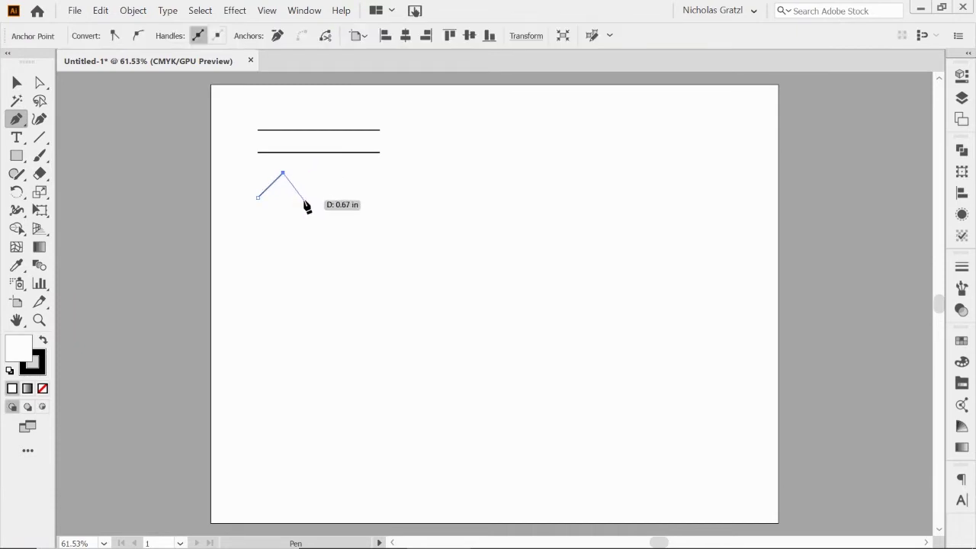
left_click(305, 198)
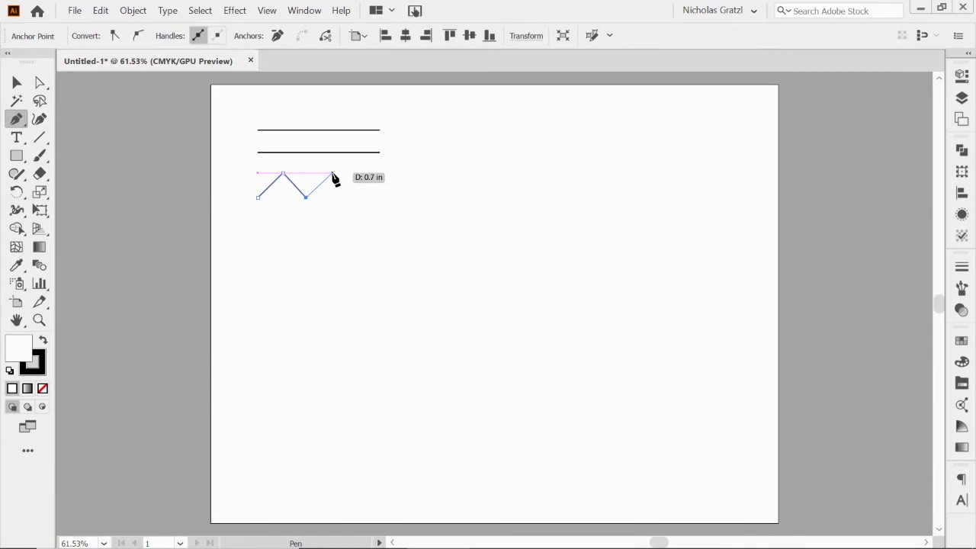
left_click(332, 175)
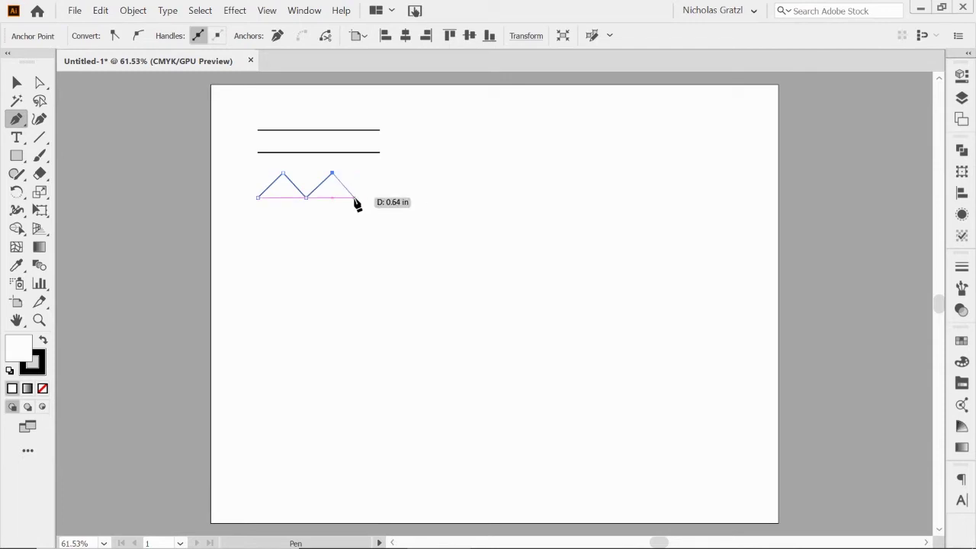
left_click(354, 197)
left_click(379, 174)
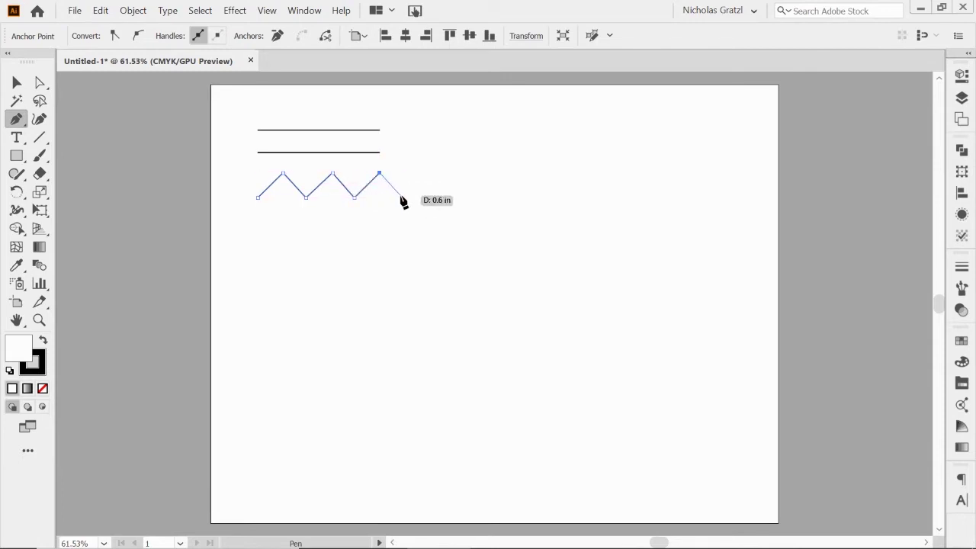
left_click(398, 197)
left_click(418, 173)
left_click(439, 198)
key("Escape")
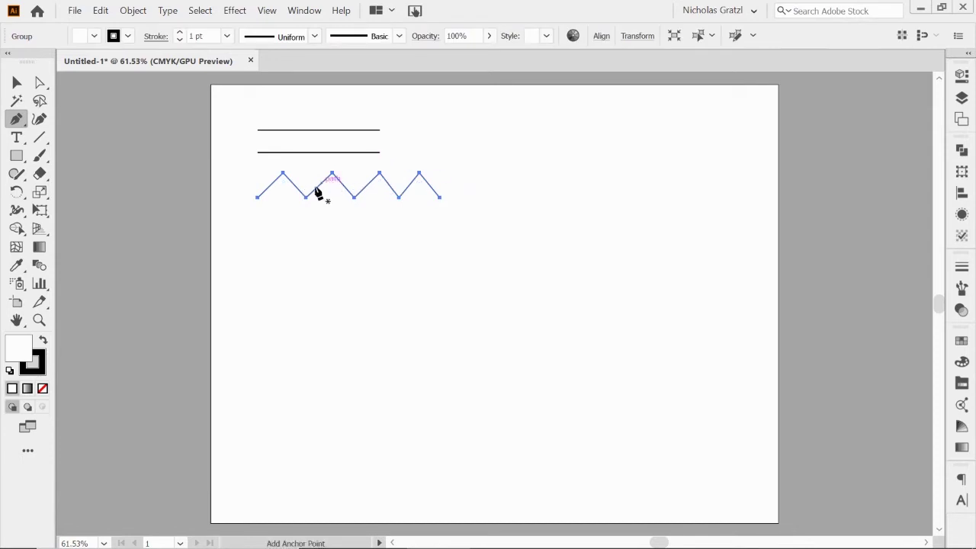
Step: Move the whole zigzag path slightly to the left beneath the two horizontal lines
left_click(17, 81)
left_click(354, 216)
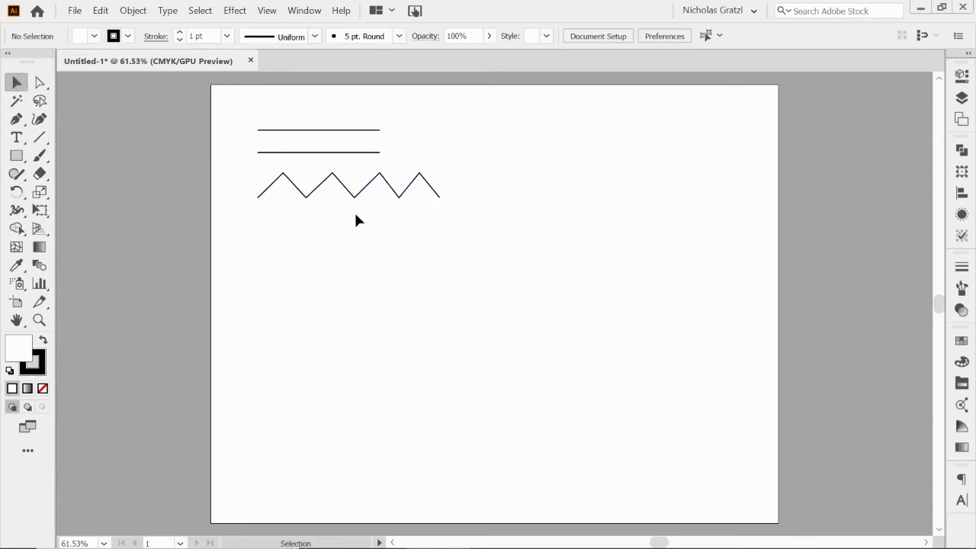
left_click_drag(350, 194, 340, 192)
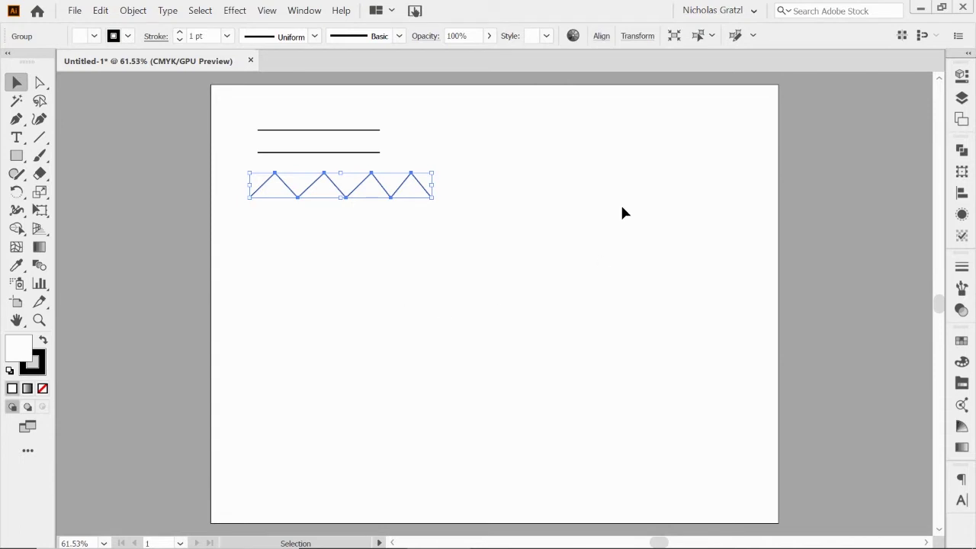
Step: Draw a closed four-corner rectangle with the Pen tool to the right of the lines and zigzag, ending on its starting anchor
left_click(17, 118)
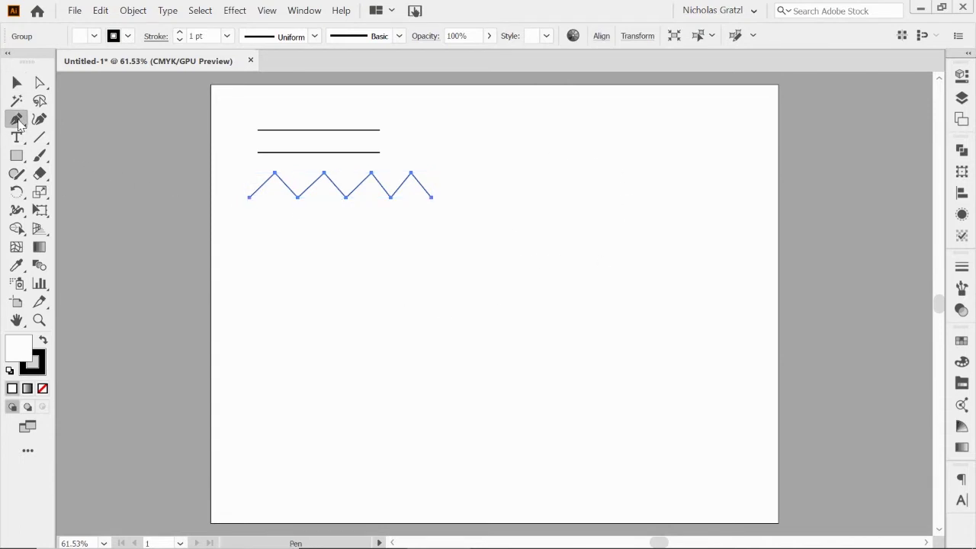
left_click(490, 135)
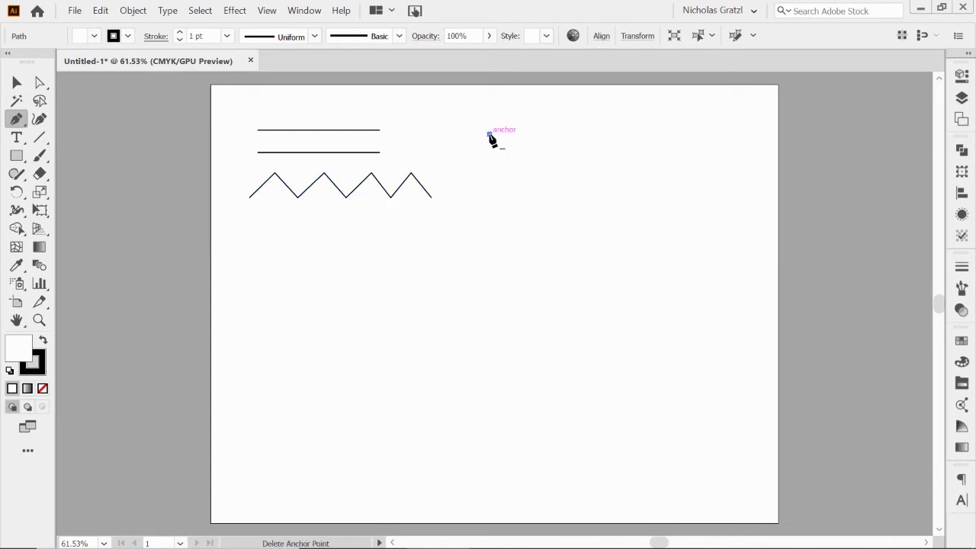
left_click(489, 192)
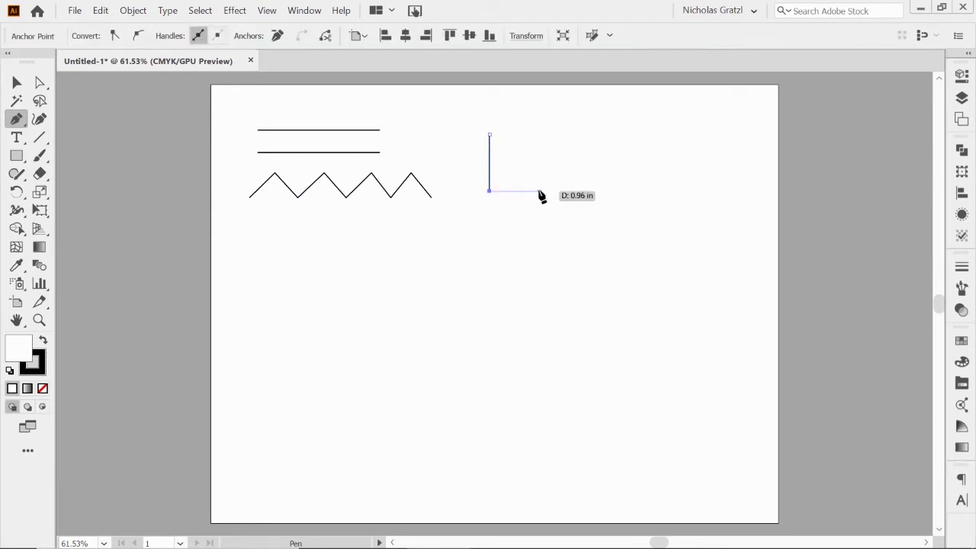
left_click(562, 191)
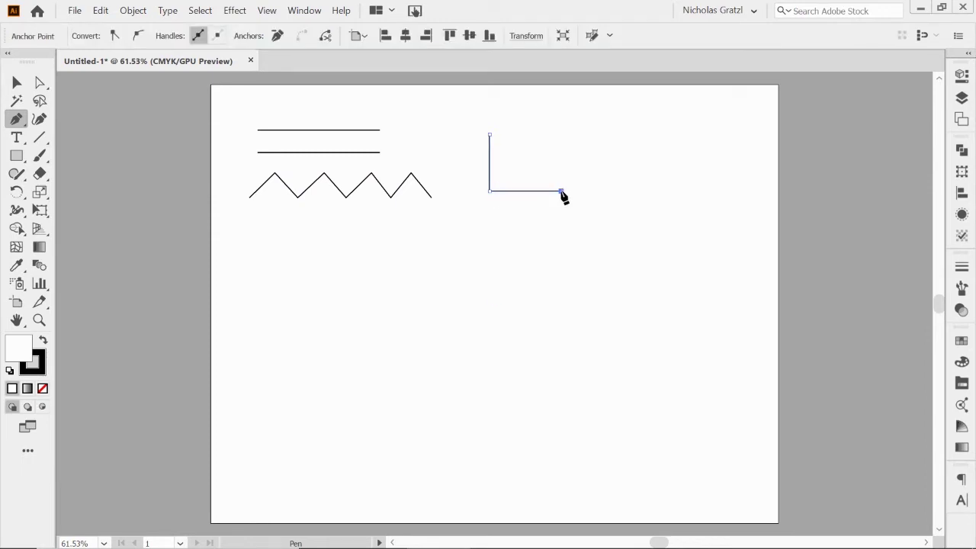
left_click(562, 135)
left_click(490, 135)
Step: Move the closed rectangle as a whole, leaving it slightly lower and farther right than where it was drawn
left_click(17, 83)
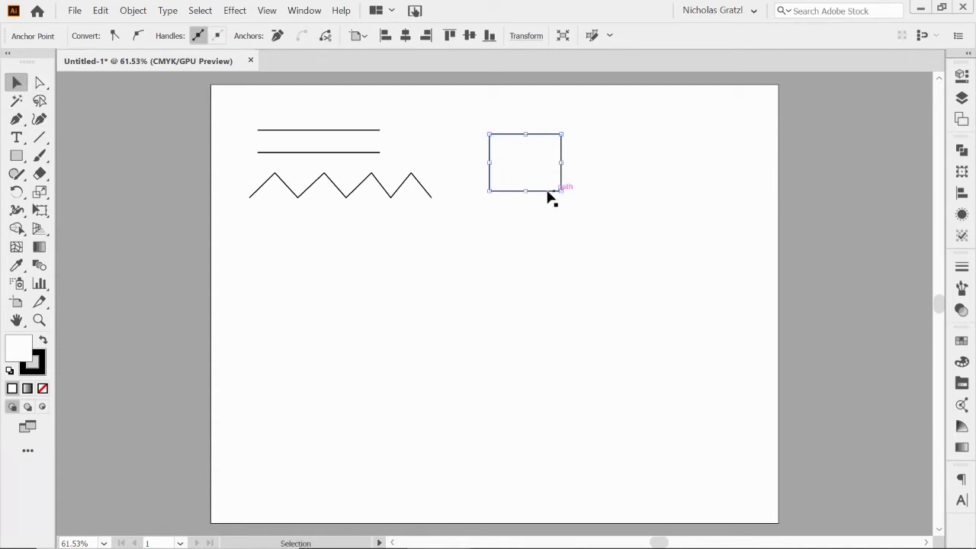
left_click_drag(509, 194, 511, 187)
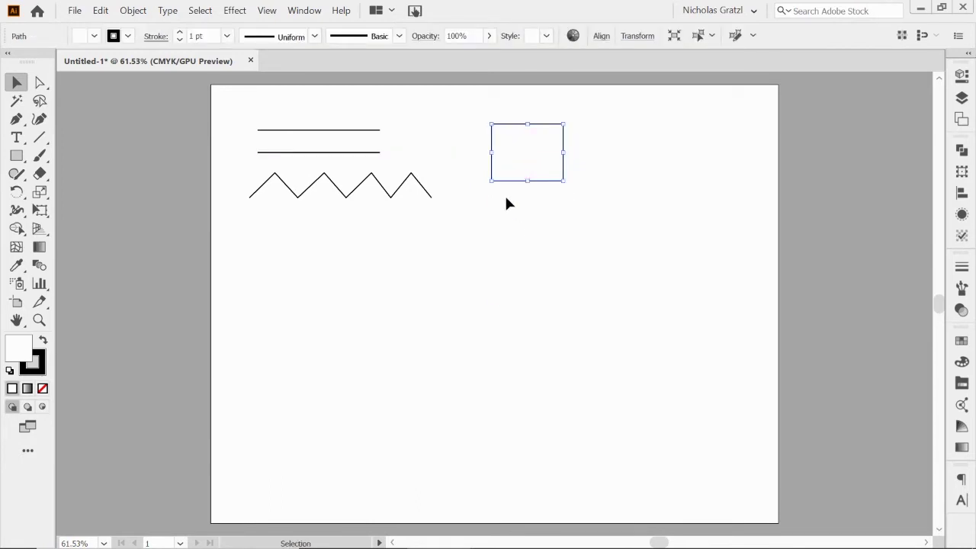
left_click_drag(504, 187, 508, 206)
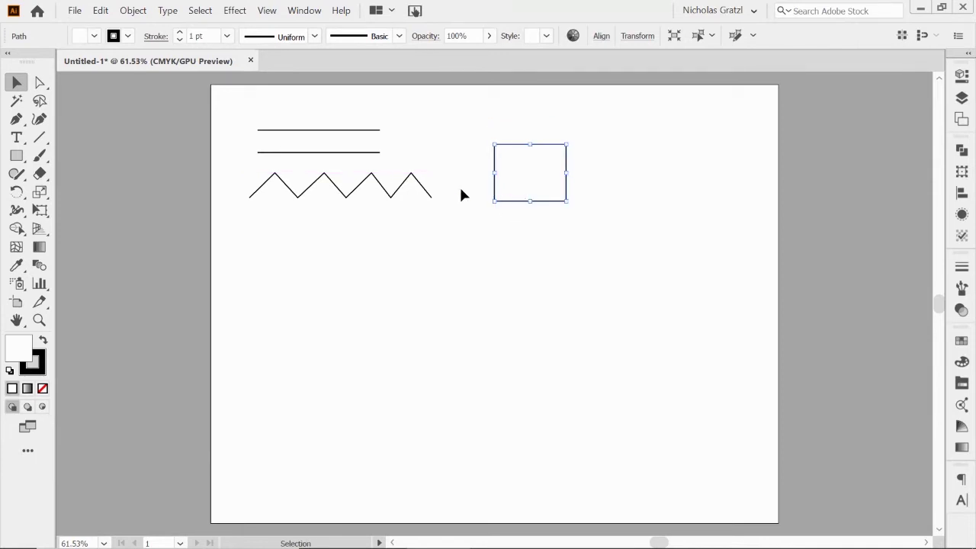
Step: Fill the open zigzag path with the bright cyan blue swatch and deselect it
left_click(419, 189)
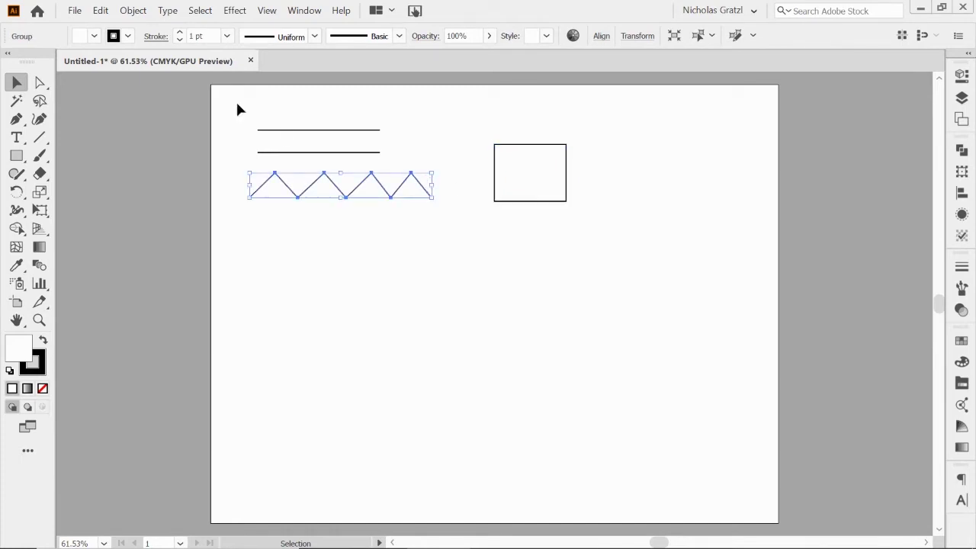
left_click(93, 35)
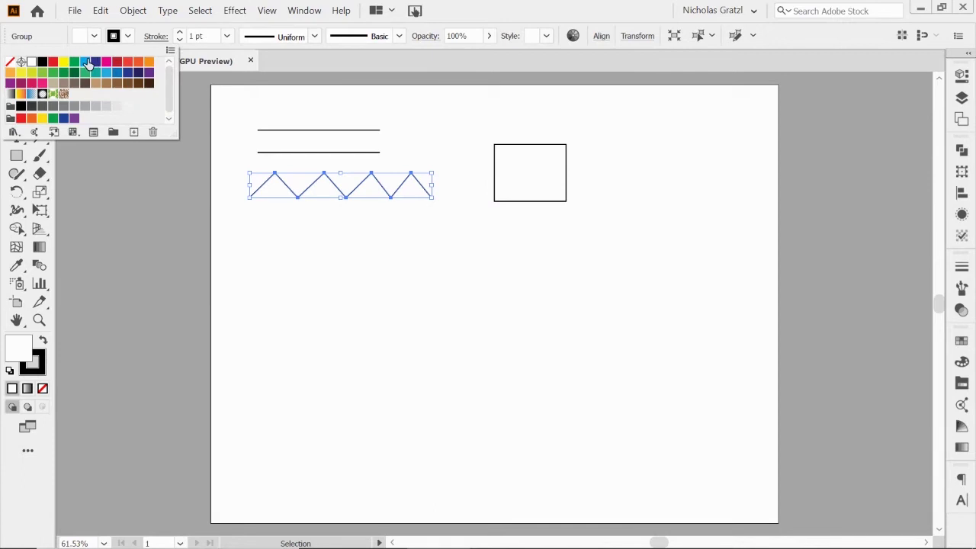
left_click(85, 62)
left_click(395, 236)
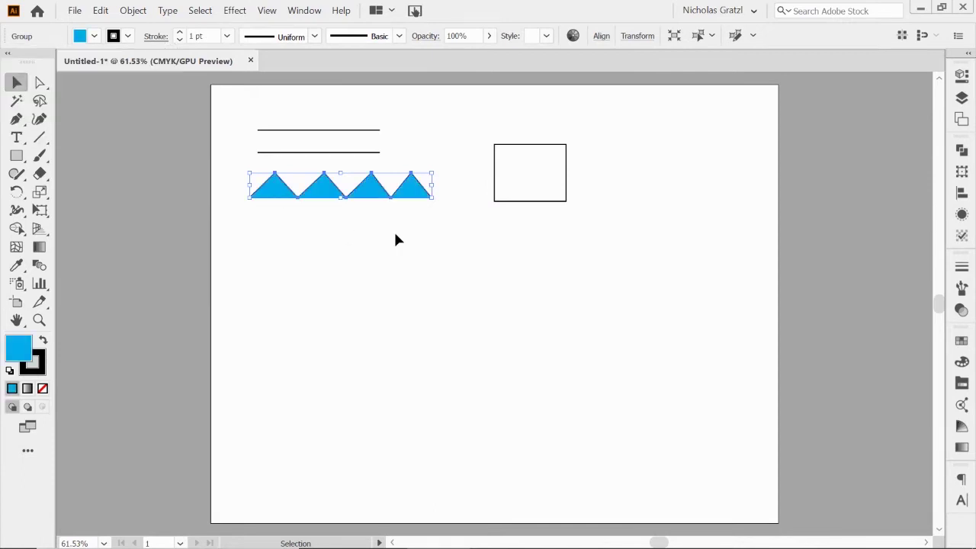
left_click(395, 236)
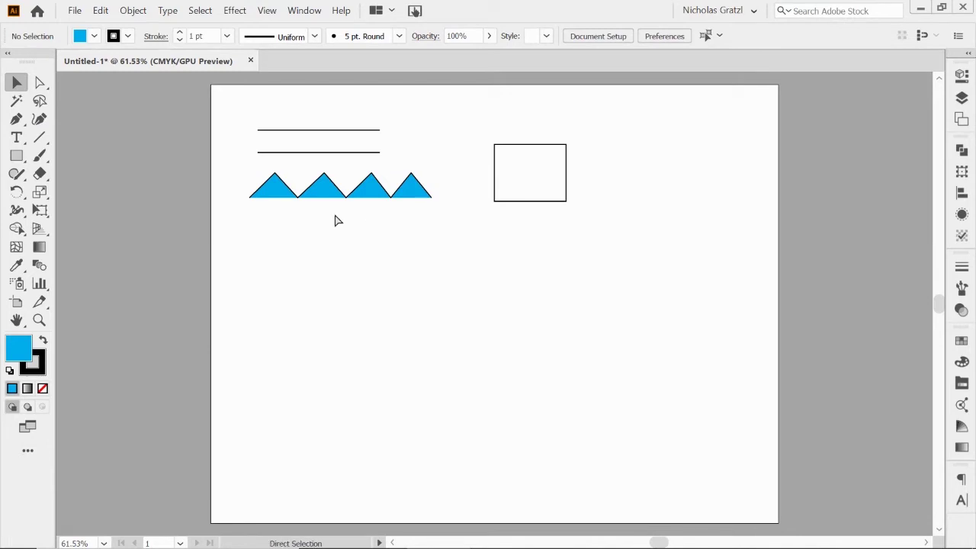
Step: Fill the closed rectangle with the bright yellow swatch
key("ctrl+equal")
key("ctrl+equal")
key("ctrl+equal")
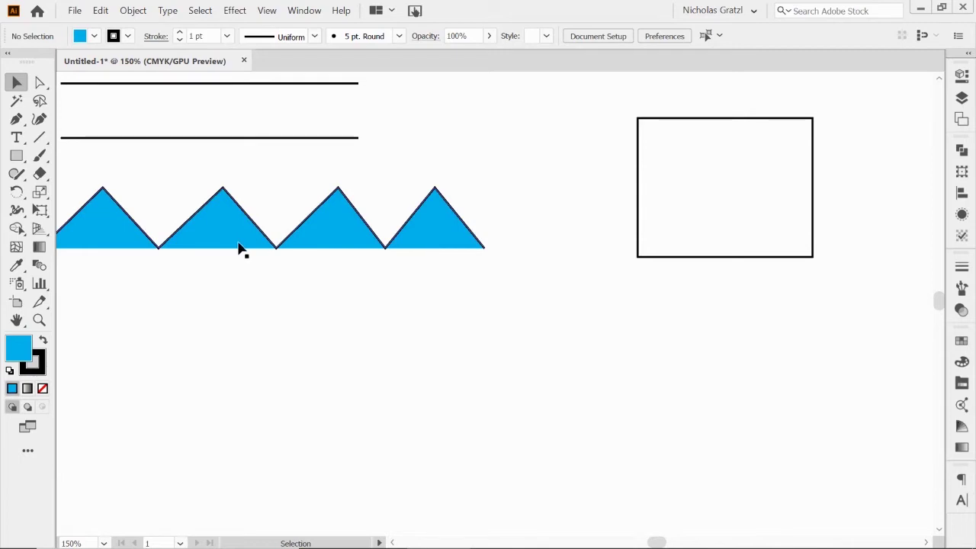
left_click_drag(261, 273, 349, 283)
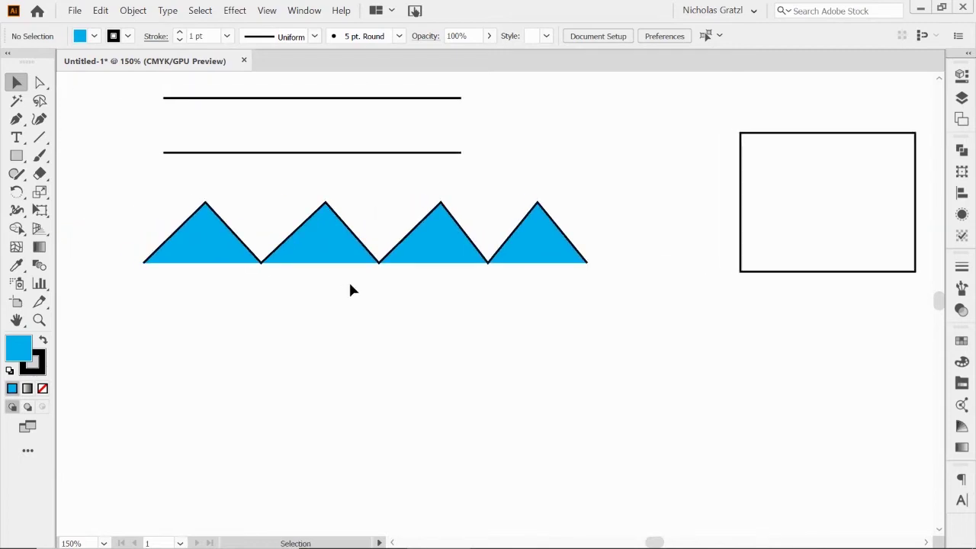
scroll(347, 289, "down", 1)
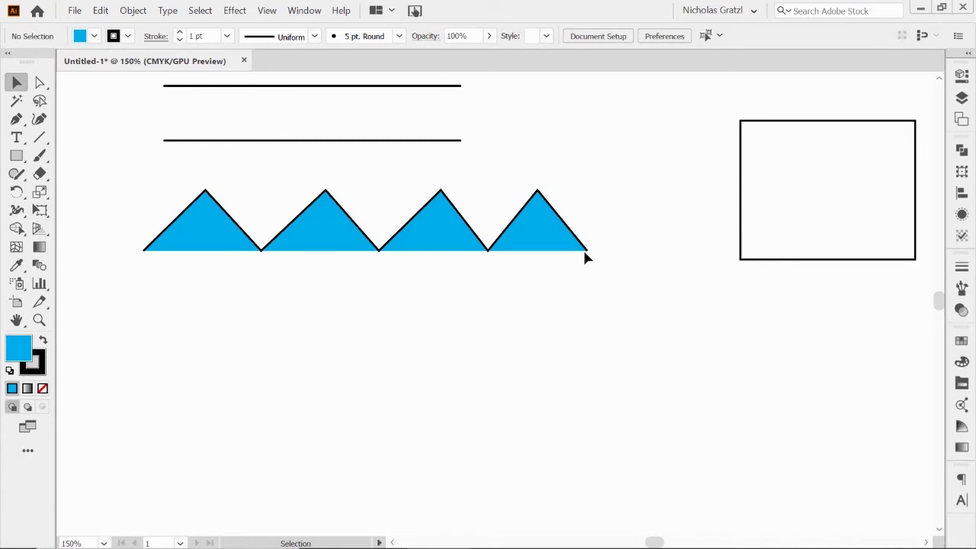
left_click(806, 259)
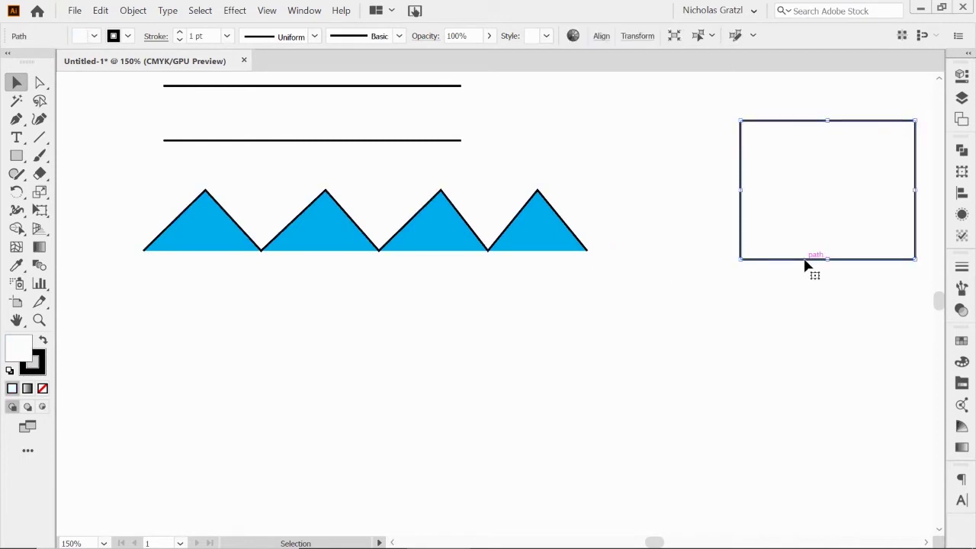
left_click(93, 35)
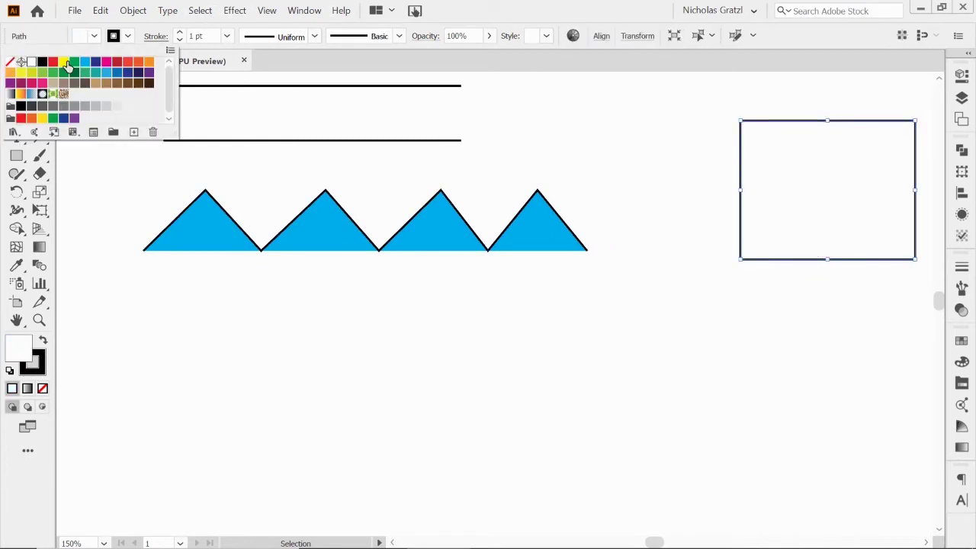
left_click(64, 62)
key("Escape")
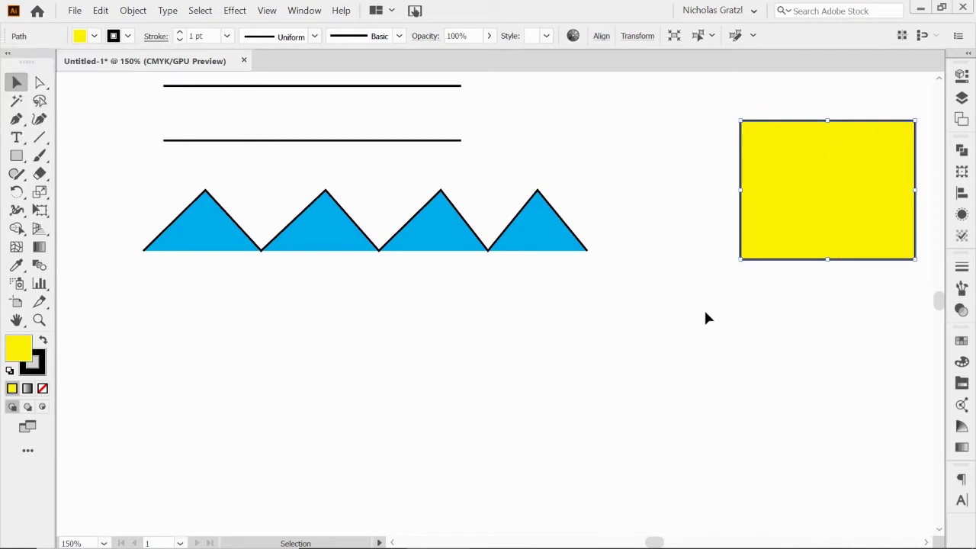
Step: Draw an open zigzag of four straight segments with the Pen tool below the blue zigzag and end the path
mouse_move(600, 326)
left_mouse_down()
mouse_move(562, 303)
mouse_move(587, 318)
left_mouse_up()
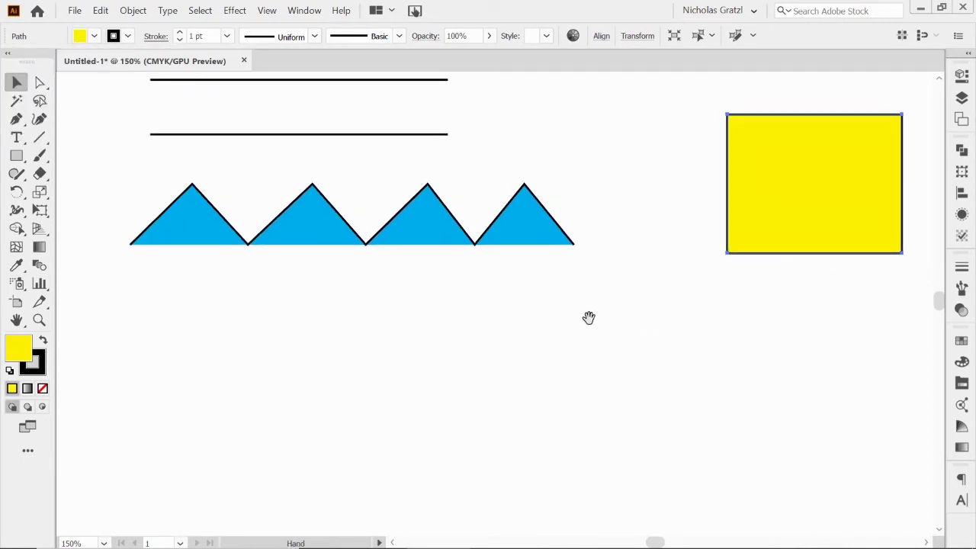
left_click(17, 119)
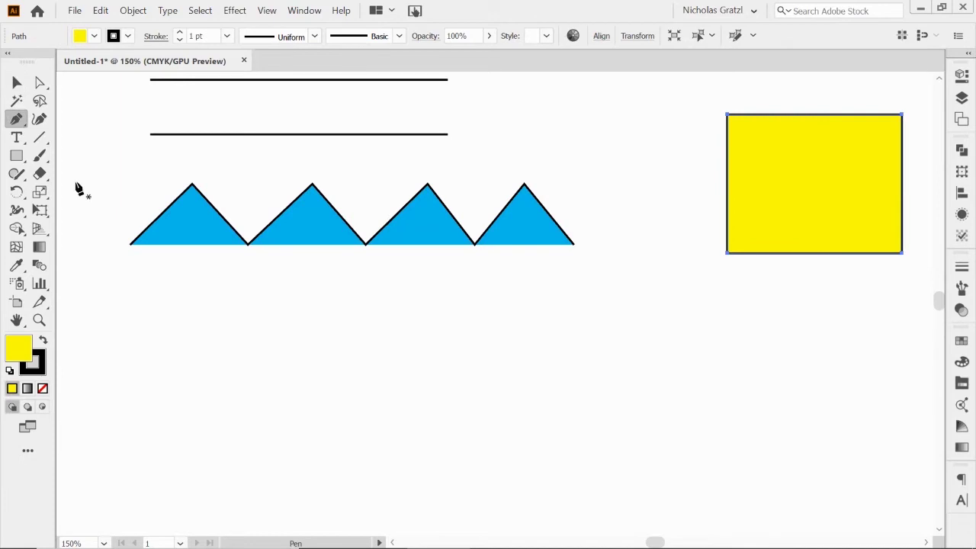
left_click(266, 351)
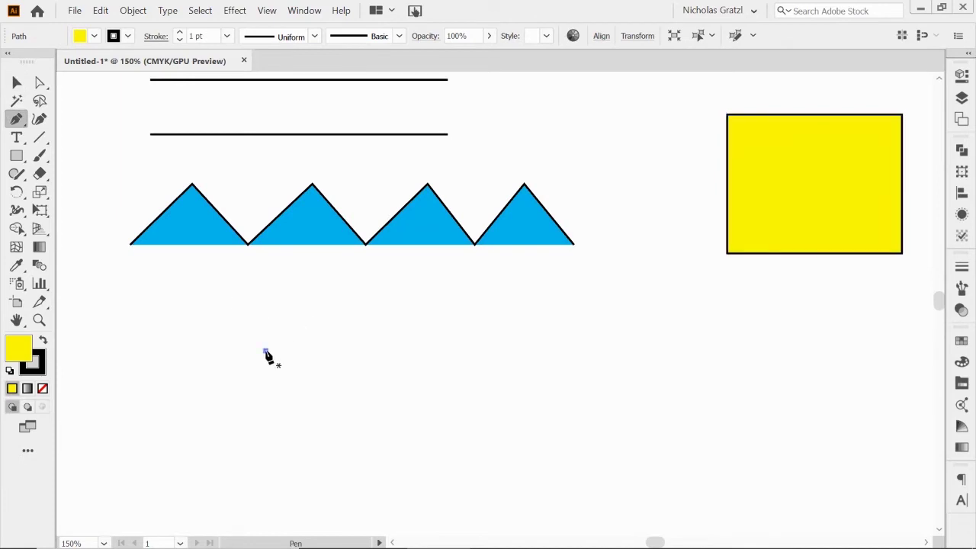
left_click(320, 287)
left_click(395, 418)
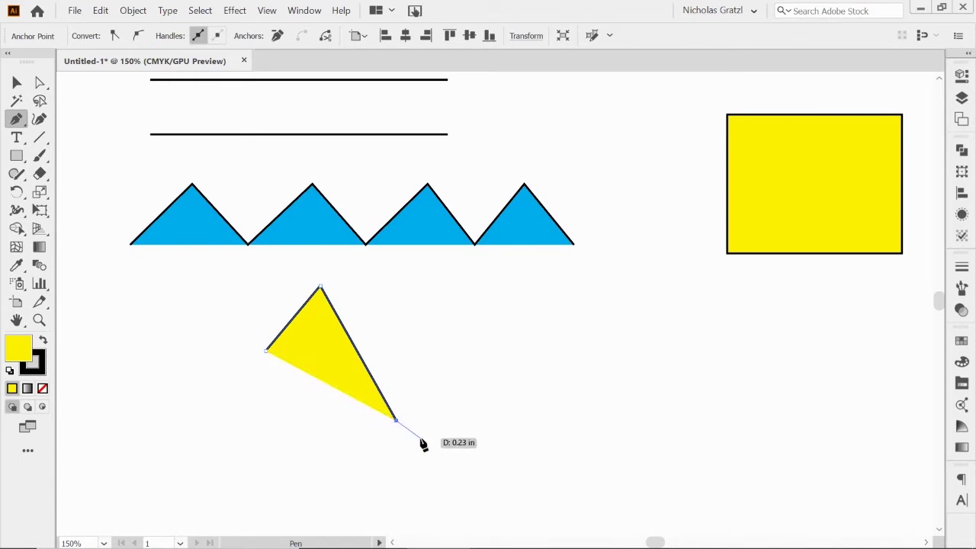
left_click(464, 290)
mouse_move(464, 291)
left_mouse_down()
mouse_move(270, 344)
mouse_move(471, 303)
left_mouse_up()
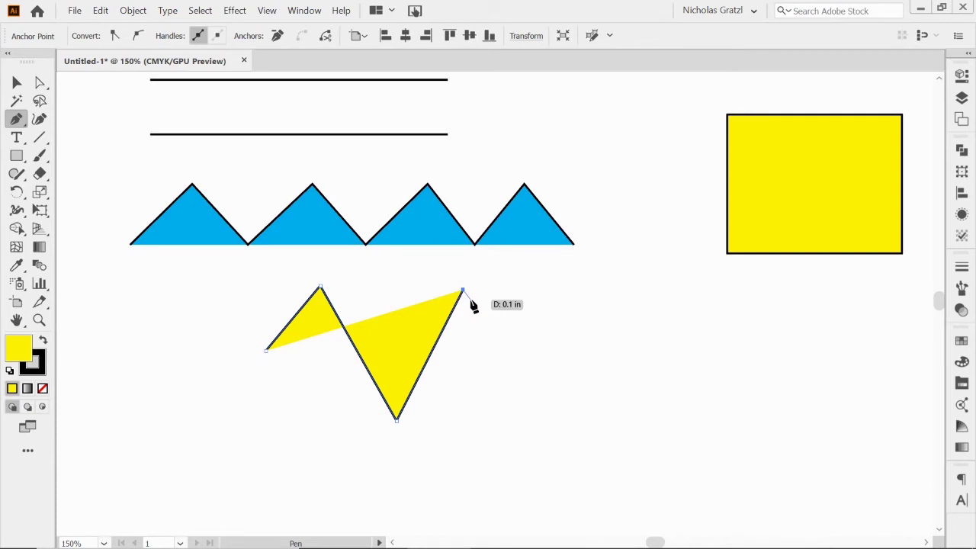
left_click(516, 348)
mouse_move(518, 349)
left_mouse_down()
mouse_move(275, 359)
mouse_move(505, 356)
mouse_move(525, 365)
left_mouse_up()
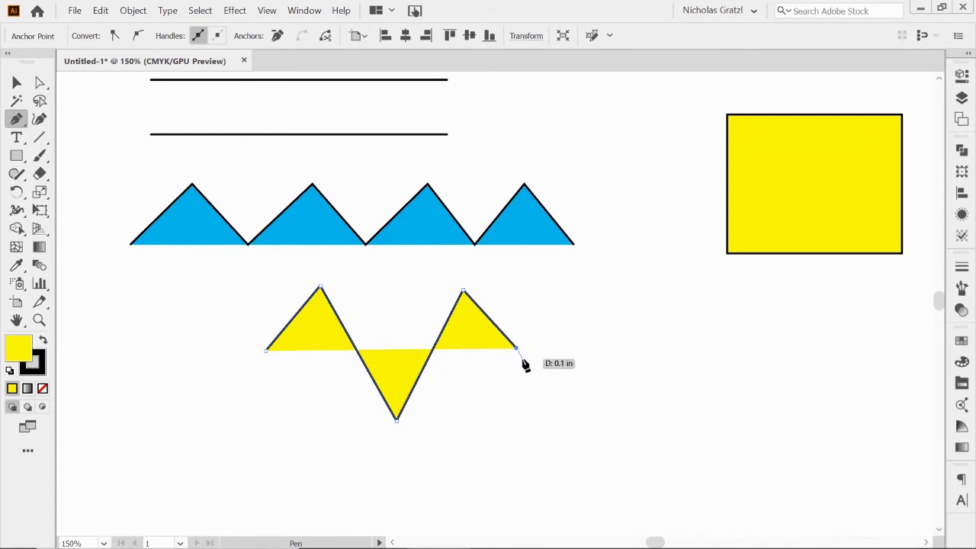
left_click_drag(525, 365, 523, 364)
key("Escape")
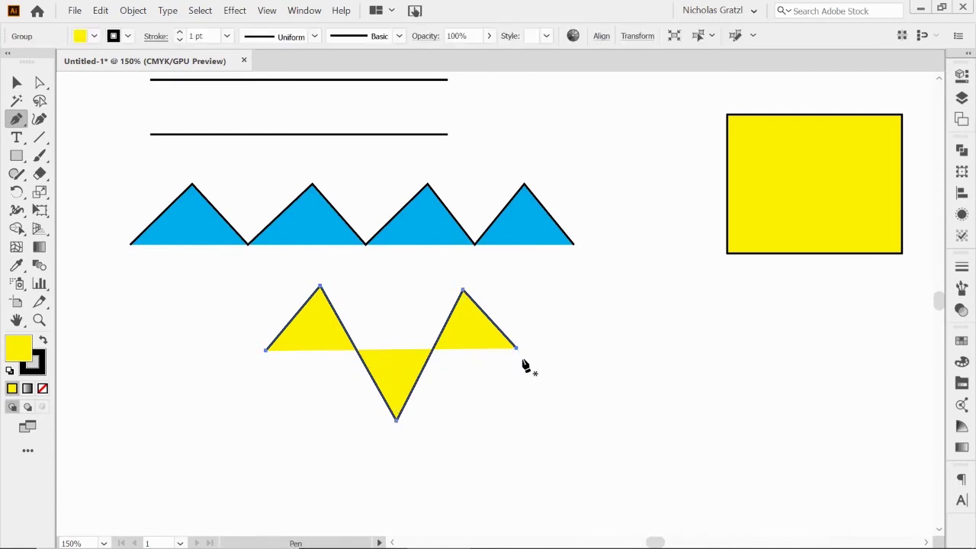
Step: Set the fill of the new open zigzag path to None and deselect it
left_click(81, 37)
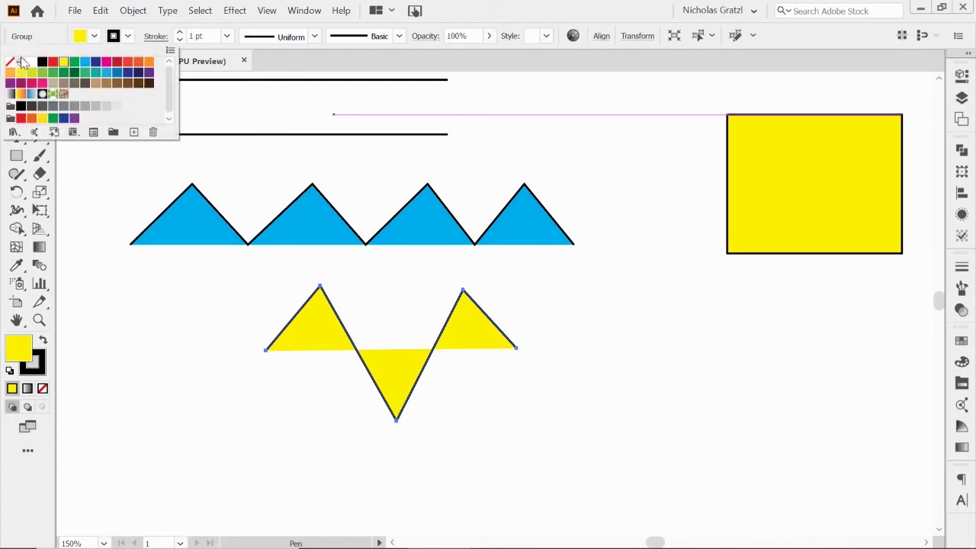
left_click(10, 61)
left_click(333, 414)
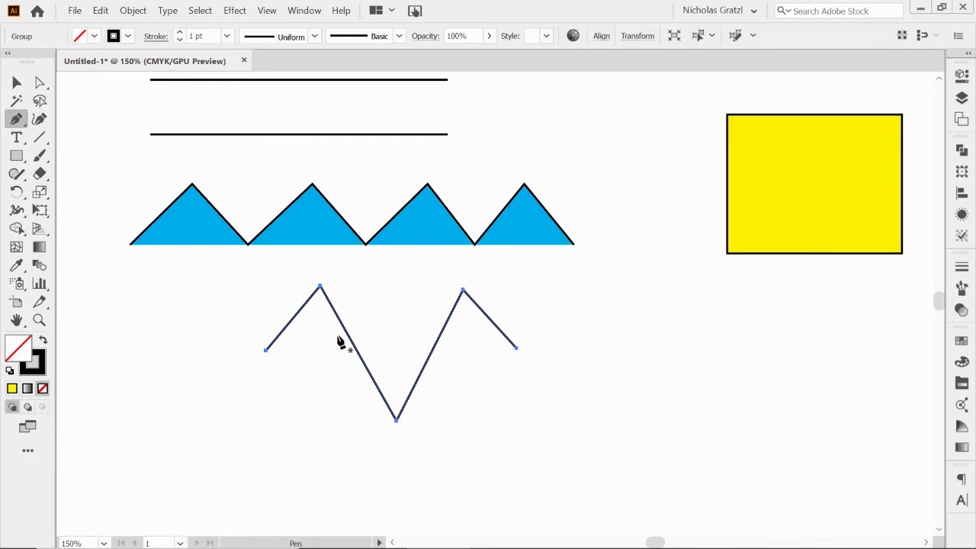
left_click(16, 82)
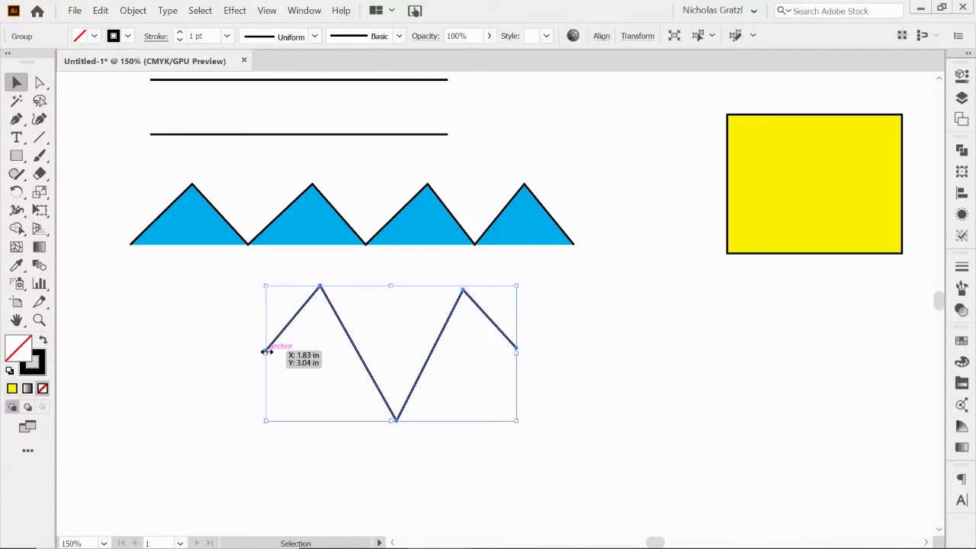
left_click(591, 320)
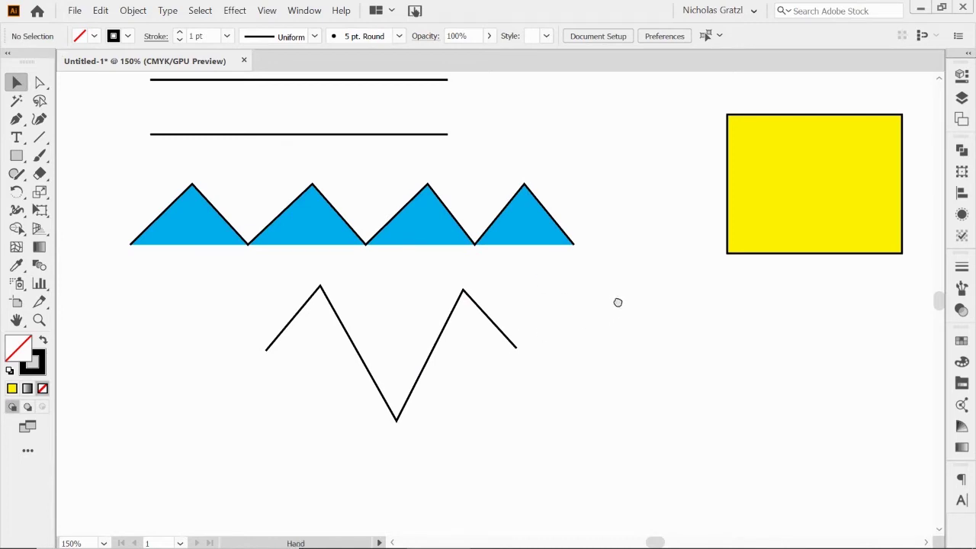
Step: Delete the unfilled zigzag path below the blue zigzag
left_click_drag(617, 303, 483, 314)
left_click_drag(292, 343, 259, 375)
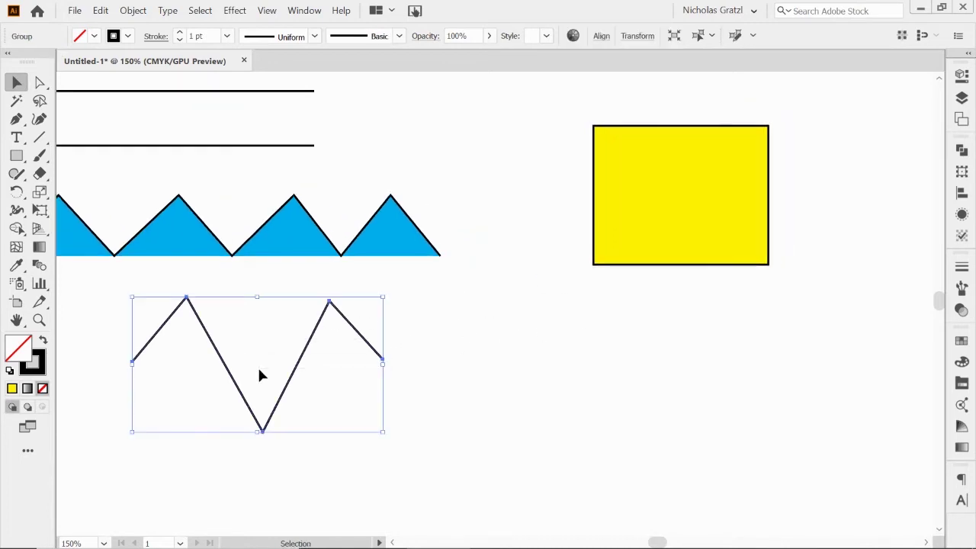
key("Delete")
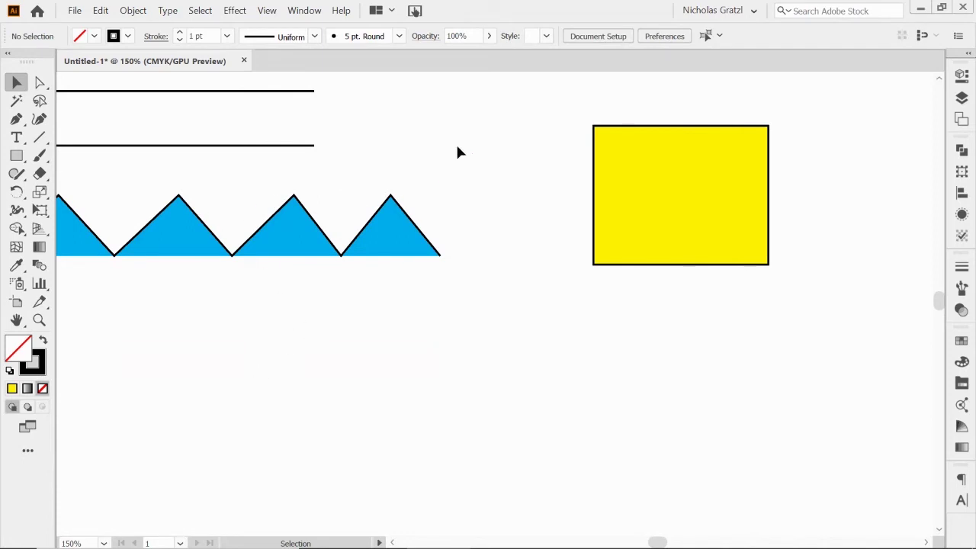
Step: Draw a trial U-shaped curve about 0.47 in wide with the Pen tool below the blue zigzag, and undo it
left_click_drag(458, 151, 496, 179)
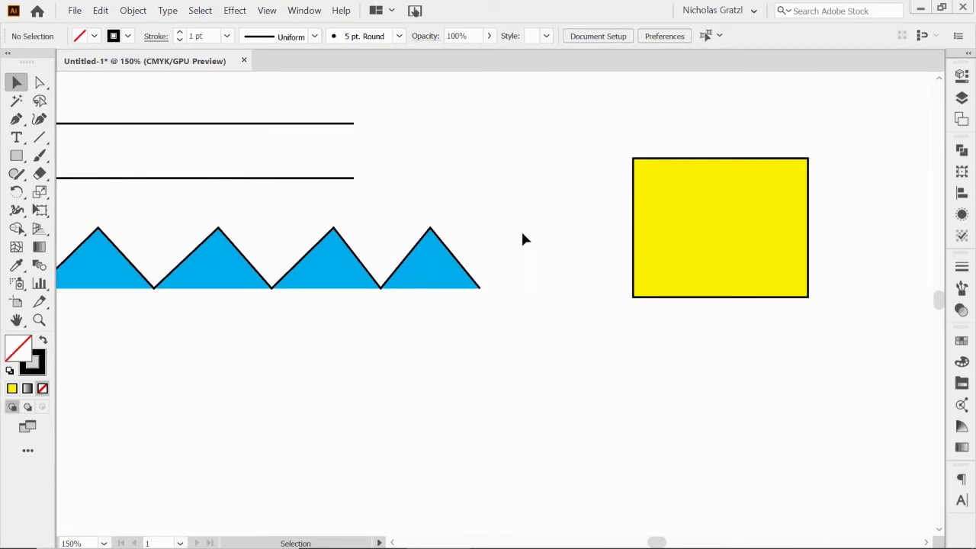
left_click(16, 120)
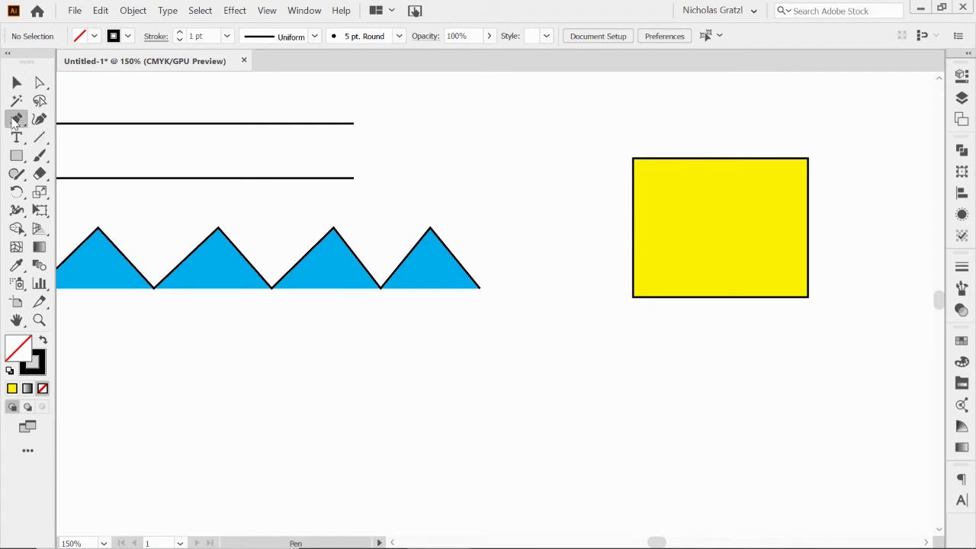
left_click_drag(242, 427, 364, 345)
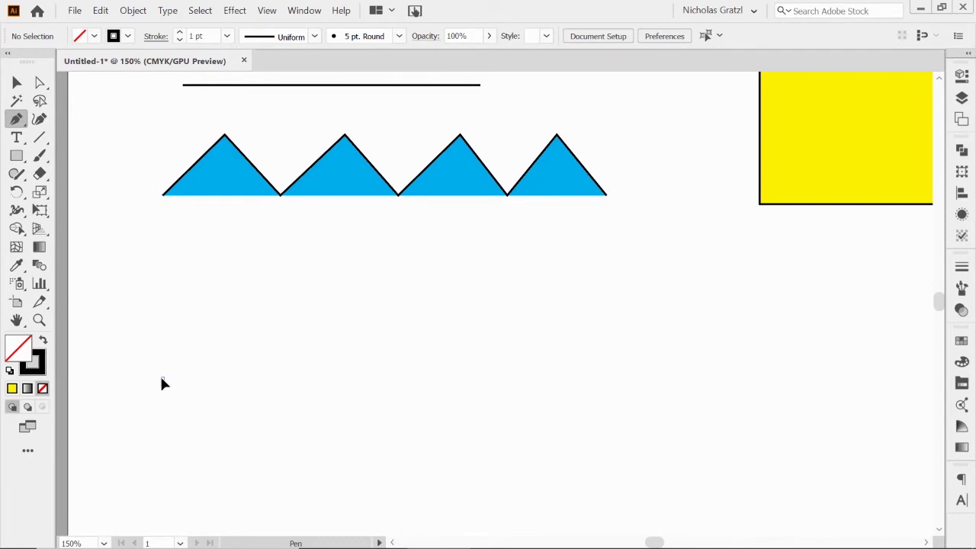
left_click_drag(161, 379, 164, 425)
left_click_drag(164, 425, 162, 425)
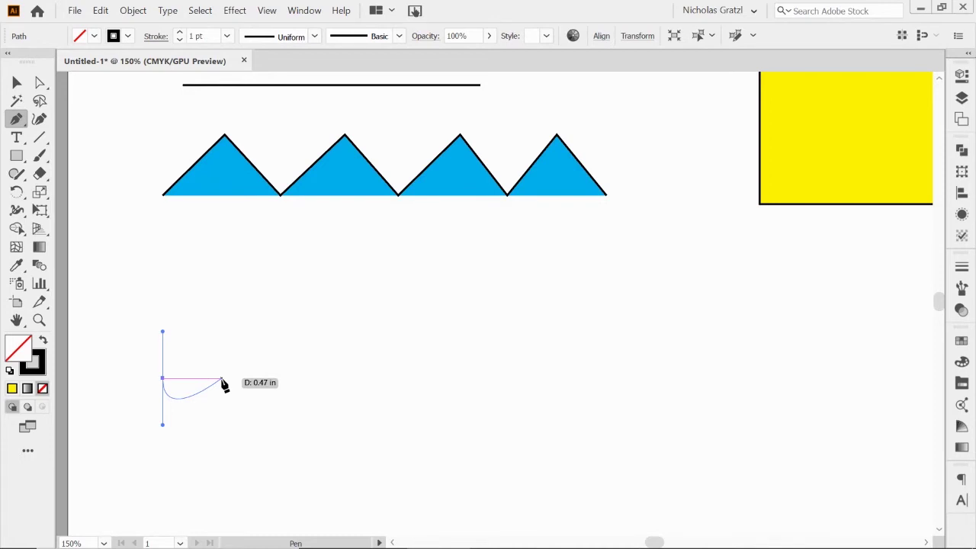
left_click(221, 379)
left_click_drag(221, 380, 222, 336)
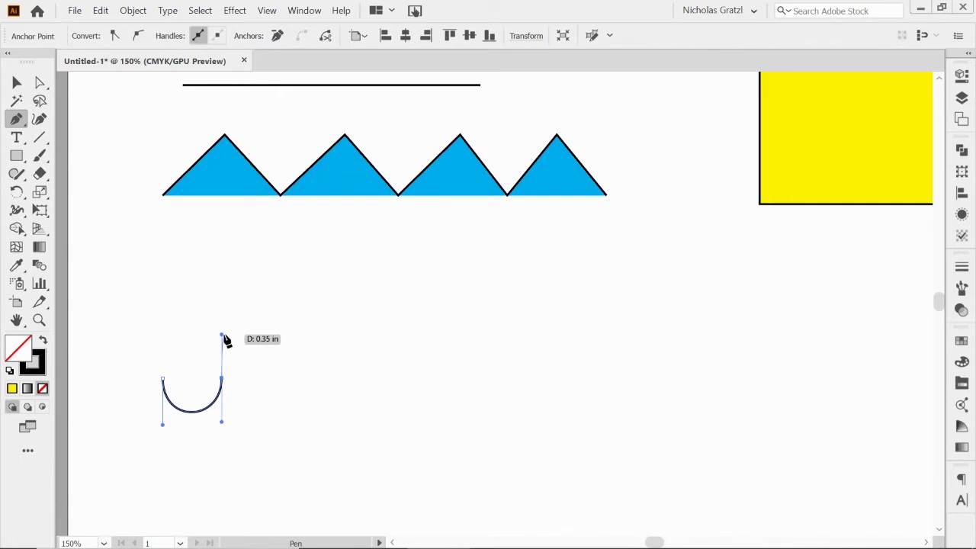
key("ctrl+z")
key("ctrl+z")
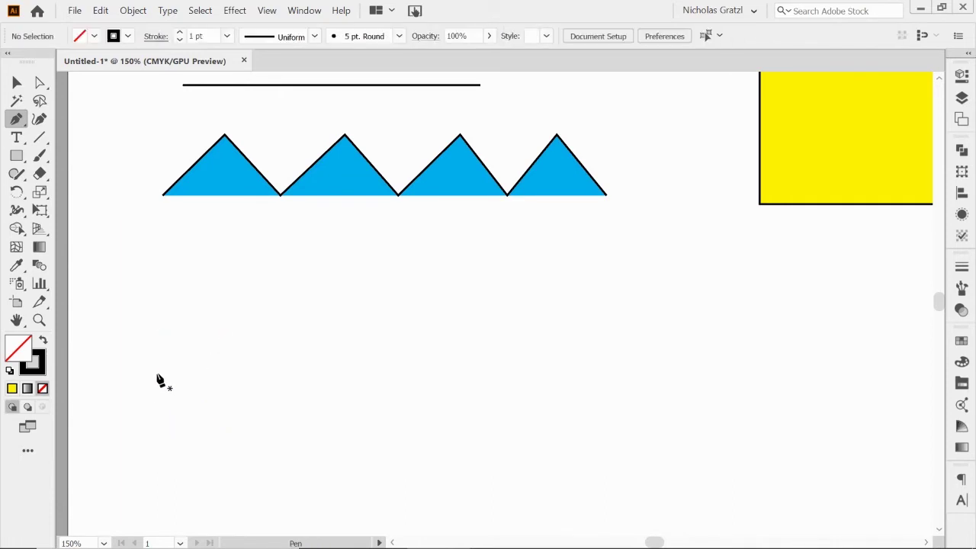
Step: Start a curved Pen path below the blue zigzag's left end with a U-shaped arc about 0.44 in wide and vertical handles
left_click_drag(155, 391, 154, 420)
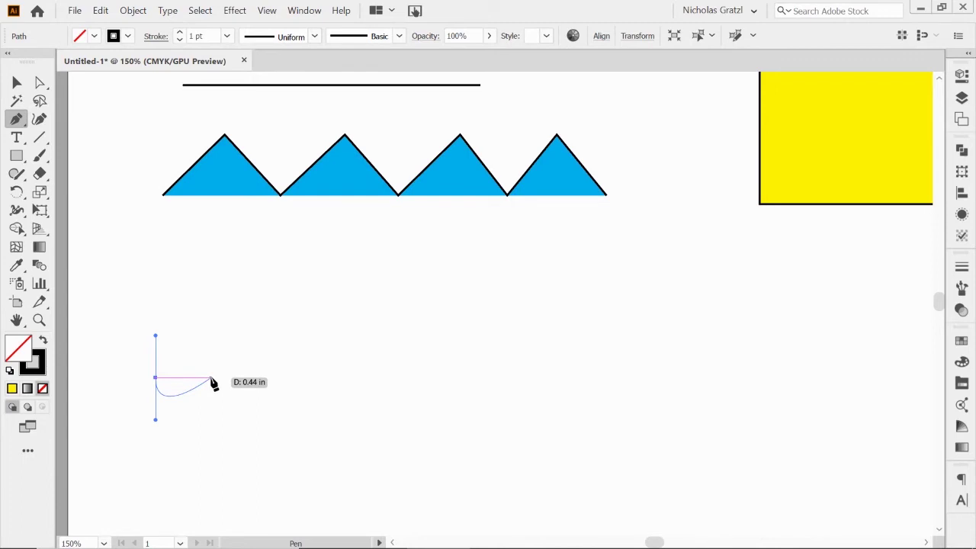
left_click_drag(210, 377, 208, 337)
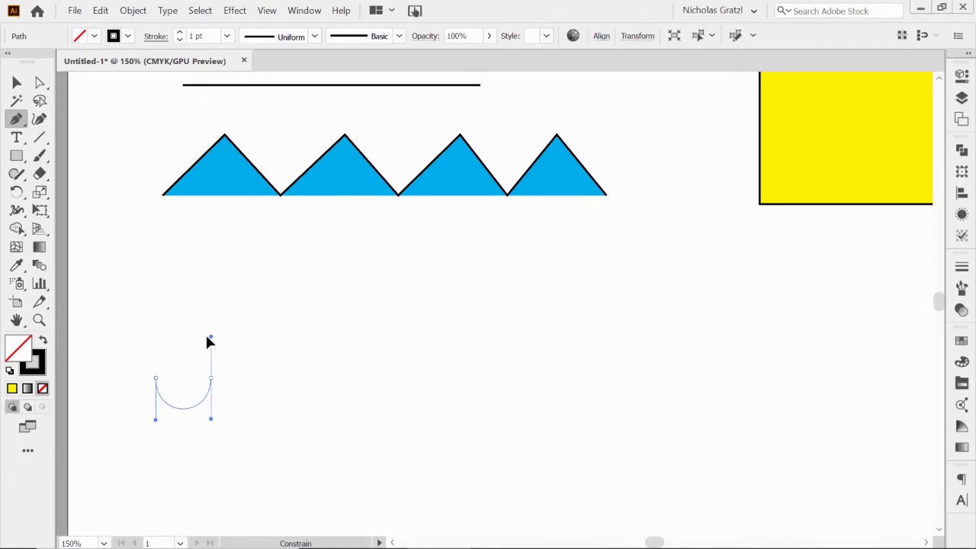
mouse_move(206, 338)
left_mouse_down()
mouse_move(215, 384)
mouse_move(208, 414)
mouse_move(210, 334)
left_mouse_up()
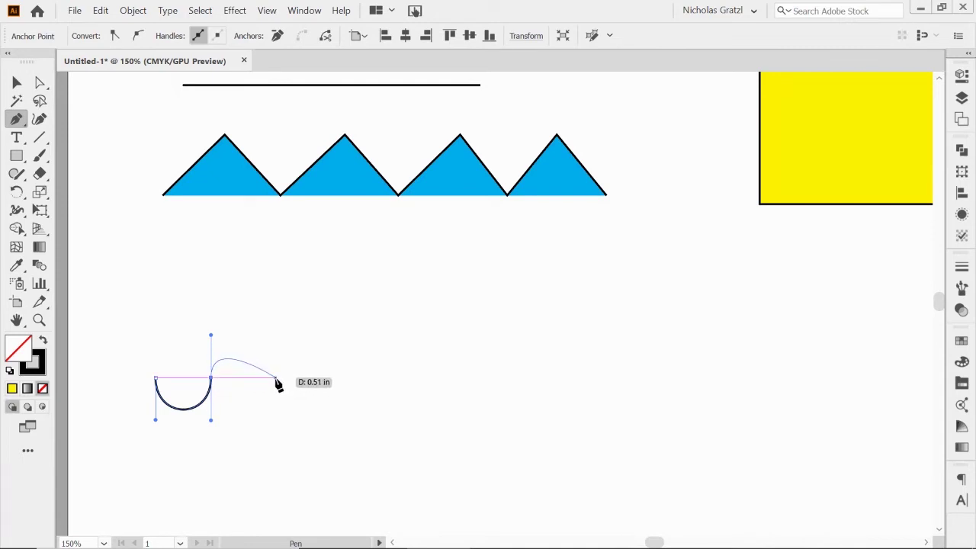
left_click(210, 377)
left_click_drag(209, 337, 210, 335)
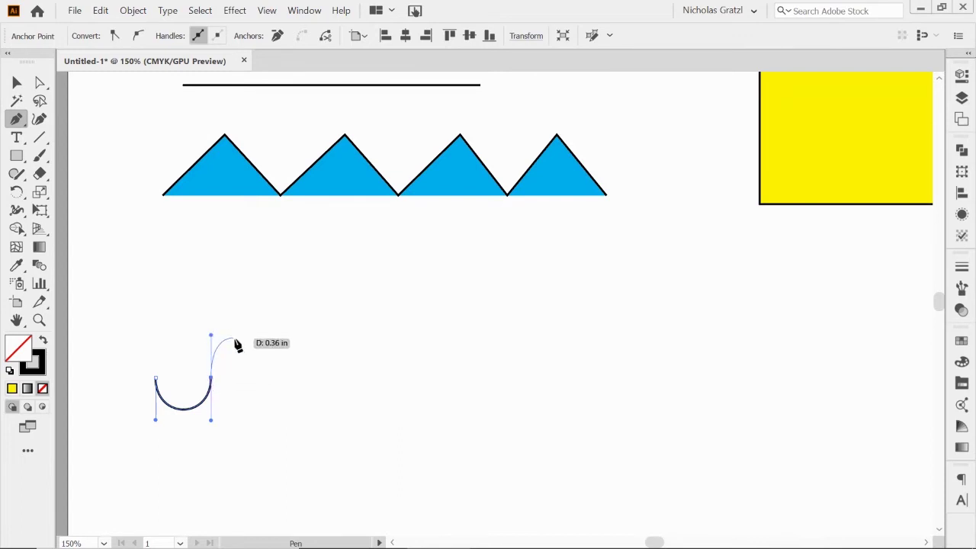
Step: Extend the curve to the right with three similar arcs, alternating up, down and up, with their anchors level and handles vertical
left_click_drag(268, 377, 272, 416)
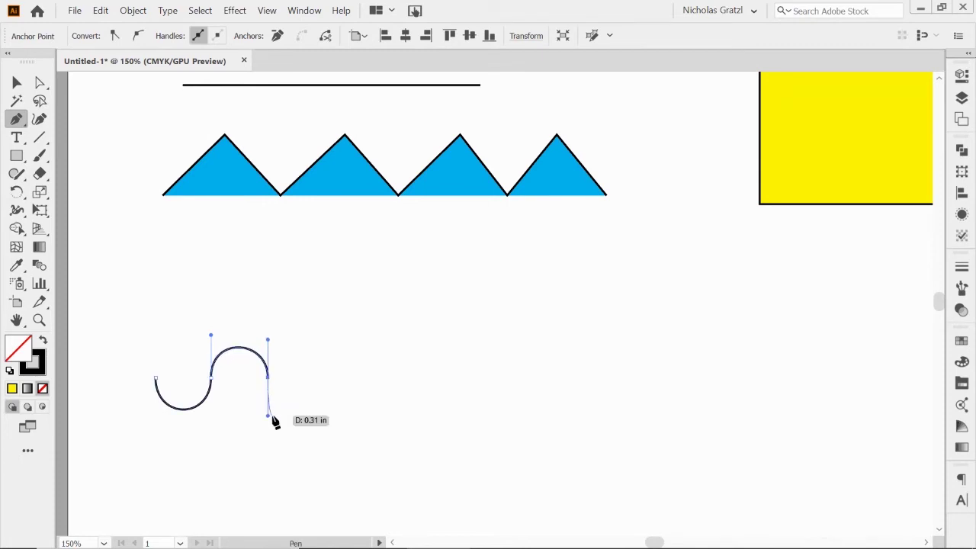
left_click(330, 378)
left_click_drag(327, 374, 330, 333)
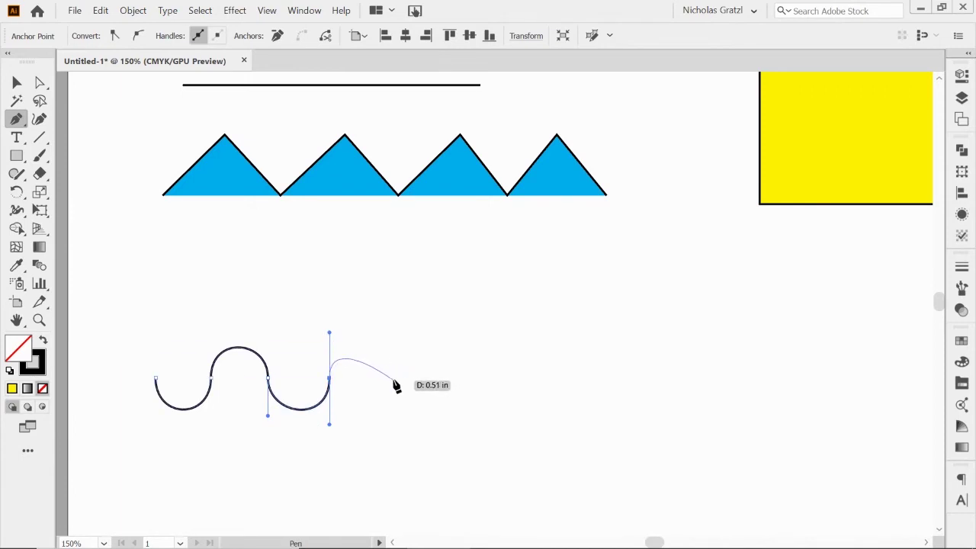
left_click_drag(389, 379, 390, 422)
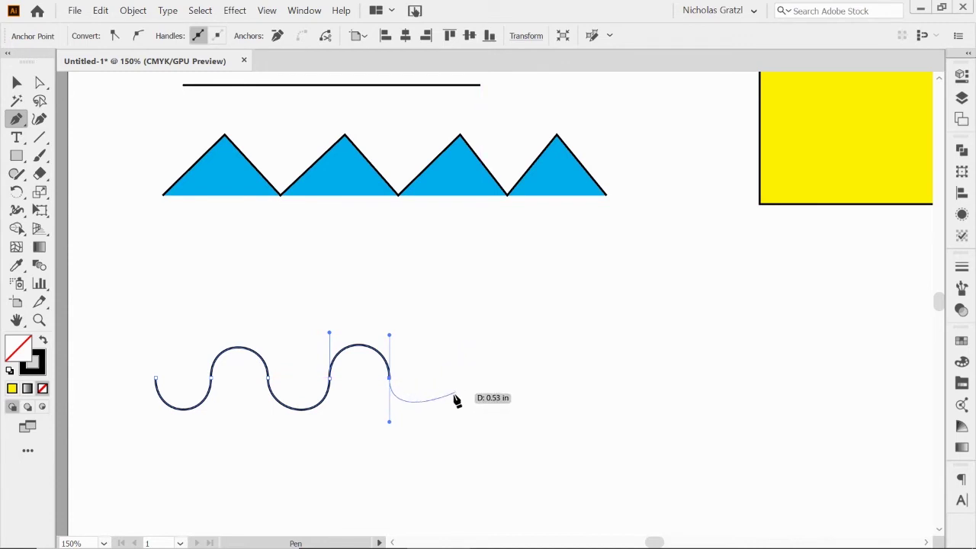
Step: Add a wider downward arc to the end of the wavy path, constraining its end handles to vertical
left_click_drag(488, 382, 472, 285)
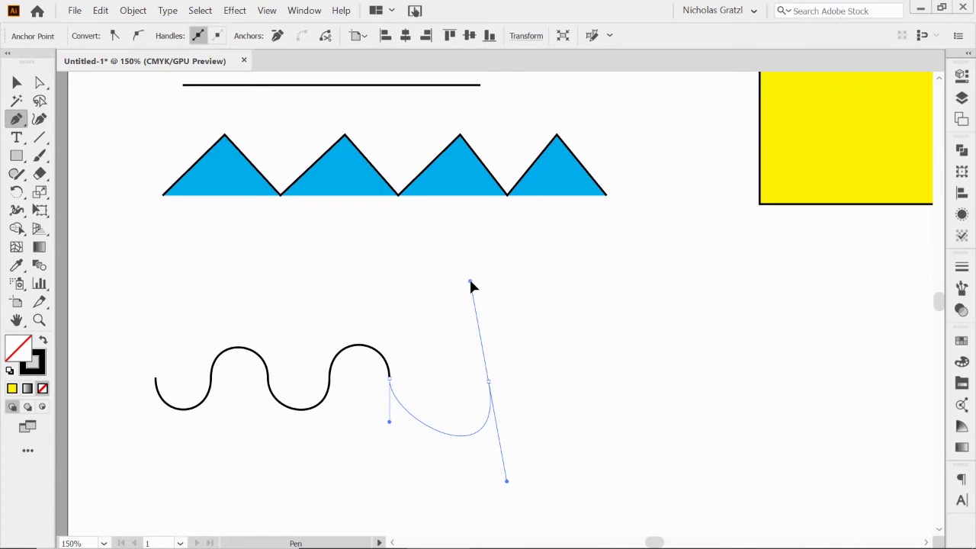
left_click_drag(471, 281, 491, 330)
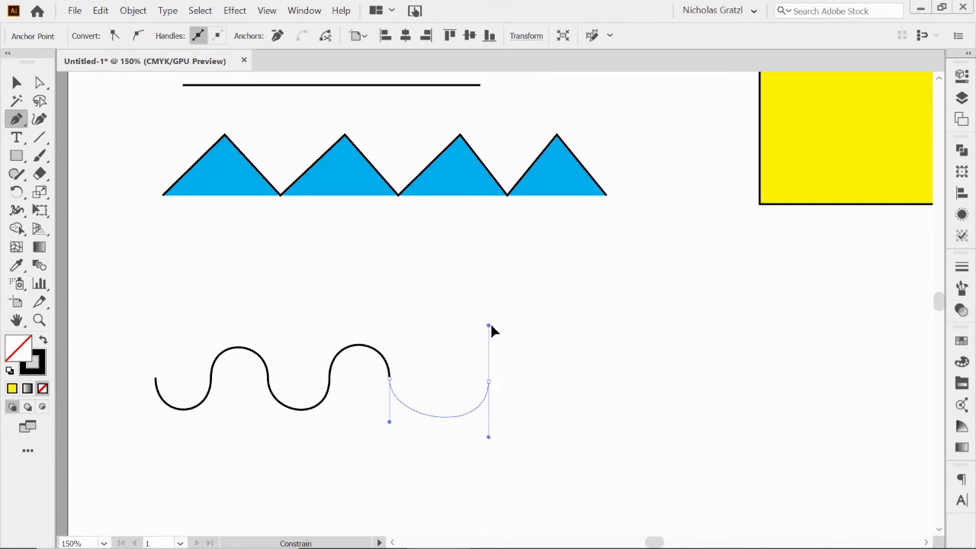
mouse_move(489, 325)
left_mouse_down()
mouse_move(496, 344)
mouse_move(548, 380)
mouse_move(538, 348)
mouse_move(546, 323)
mouse_move(534, 343)
mouse_move(504, 338)
mouse_move(500, 351)
mouse_move(494, 336)
left_mouse_up()
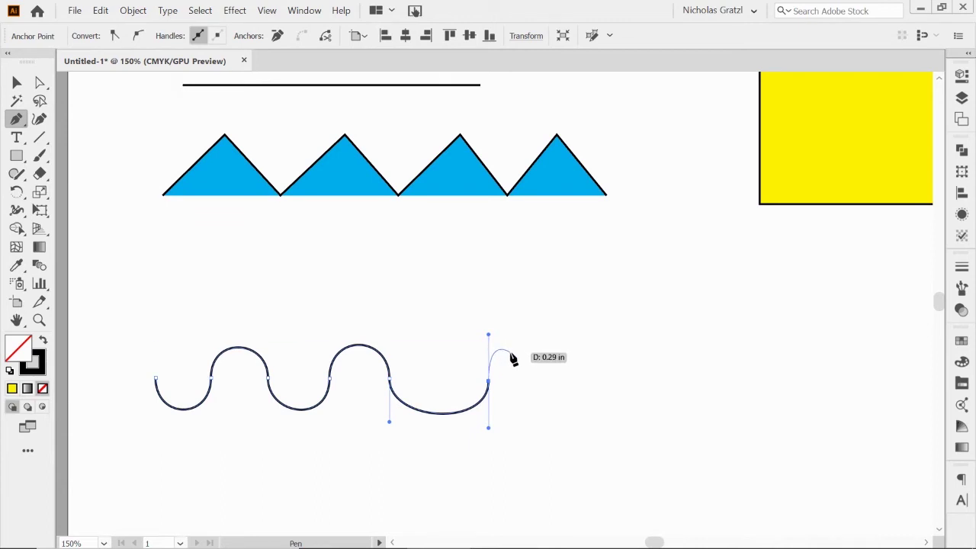
Step: End the wavy path, move it slightly up and to the right, and deselect it
key("Escape")
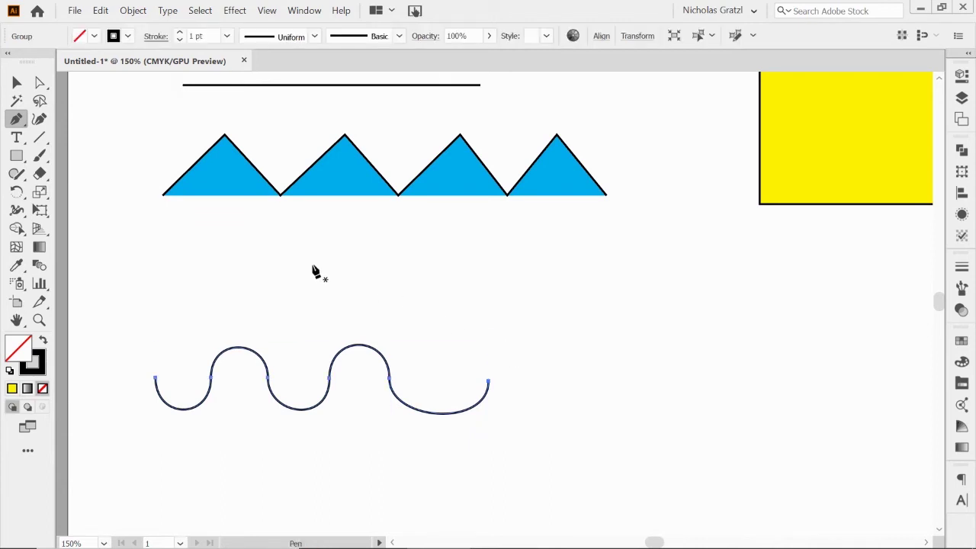
left_click(17, 83)
left_click(324, 401)
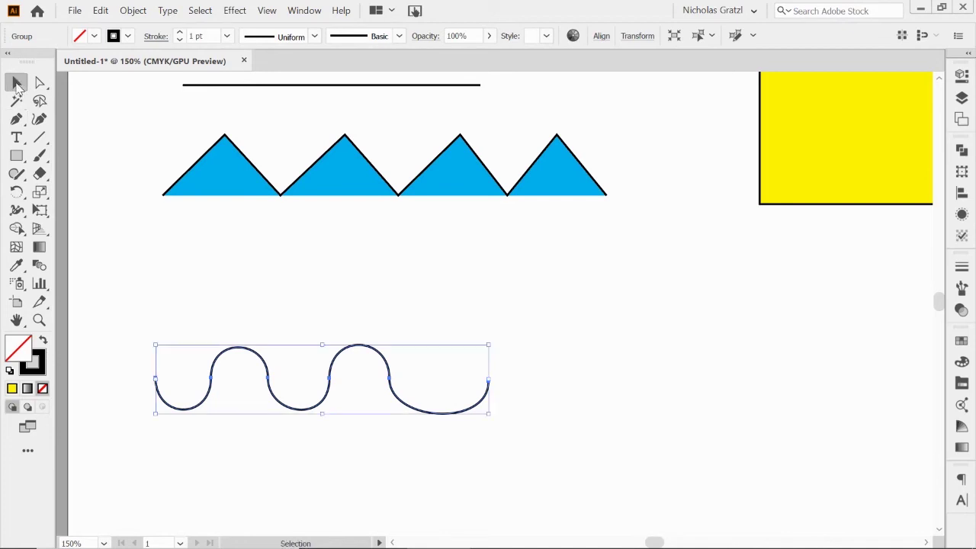
mouse_move(324, 401)
left_mouse_down()
mouse_move(341, 355)
mouse_move(337, 387)
left_mouse_up()
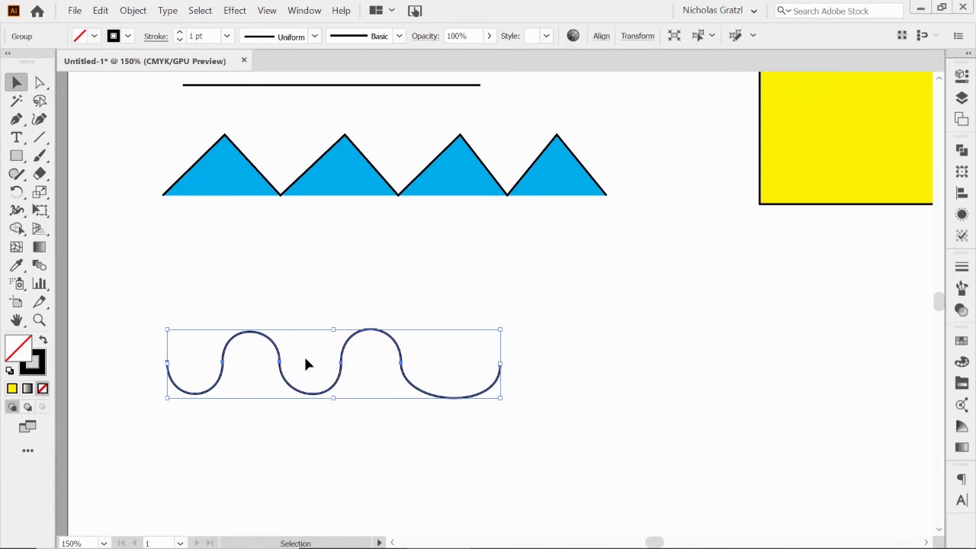
left_click(563, 377)
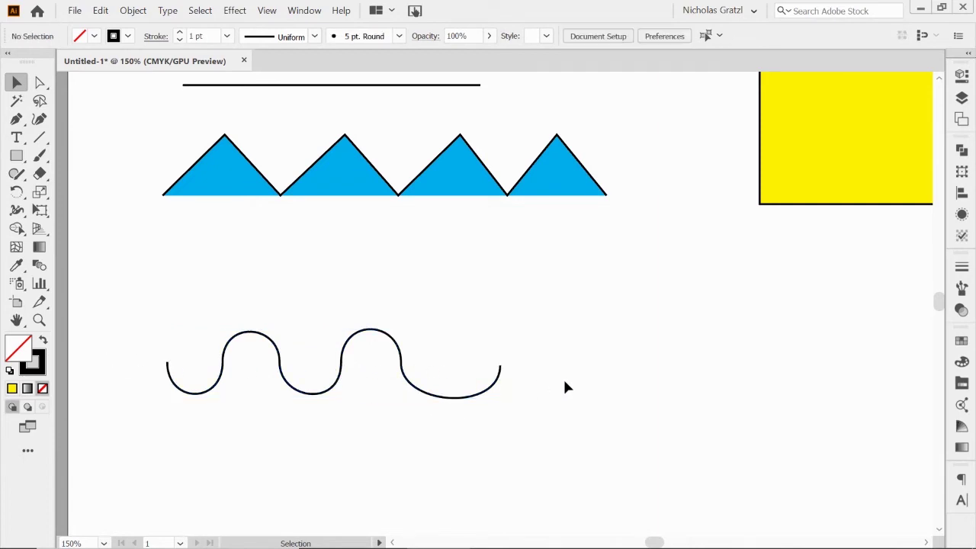
Step: Narrow the wavy path's last downward arc by moving its end anchor left, and lengthen both its lower handles to deepen it
left_click(340, 369)
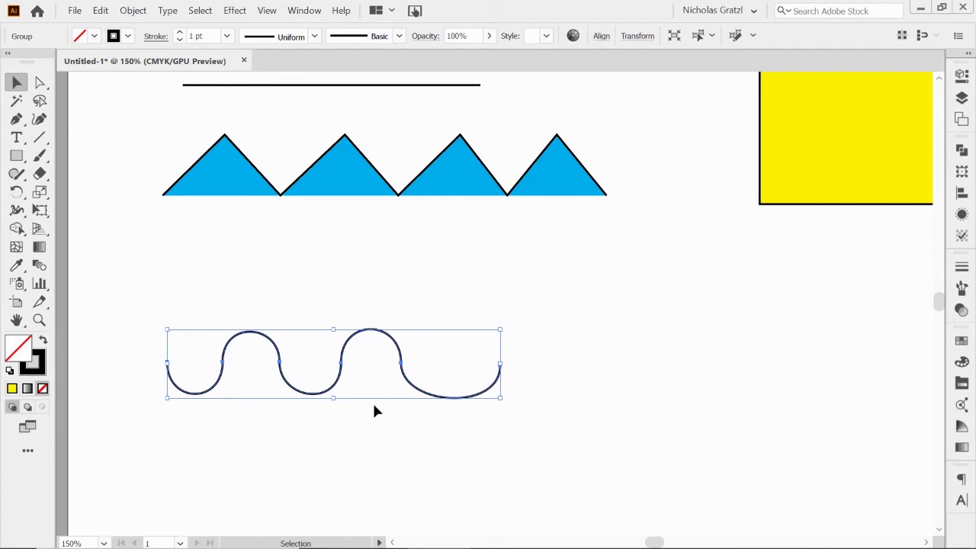
left_click(41, 84)
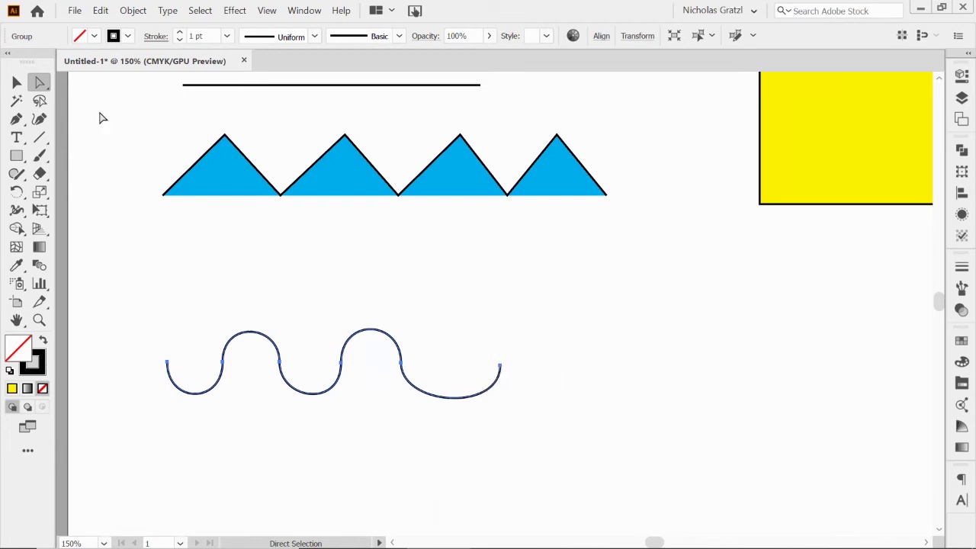
left_click(500, 368)
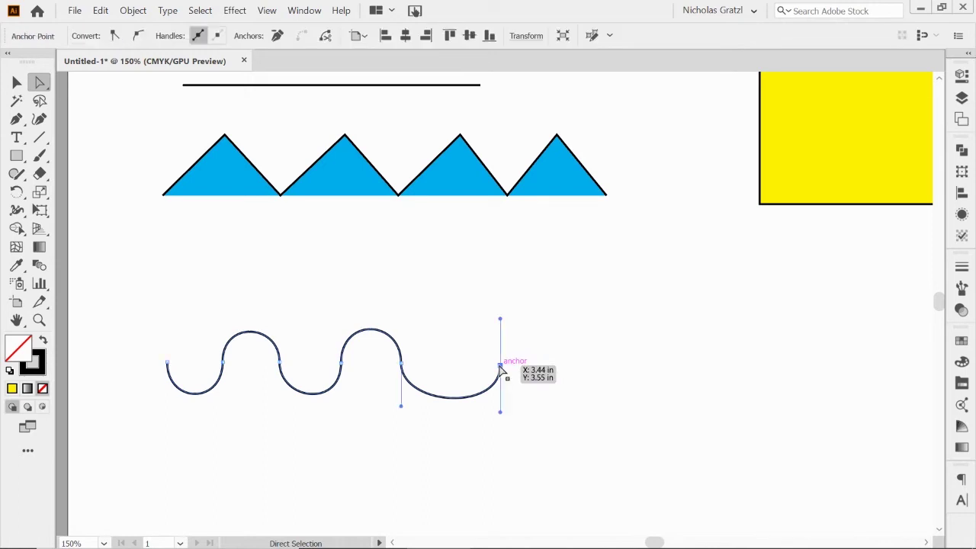
left_click_drag(500, 367, 468, 365)
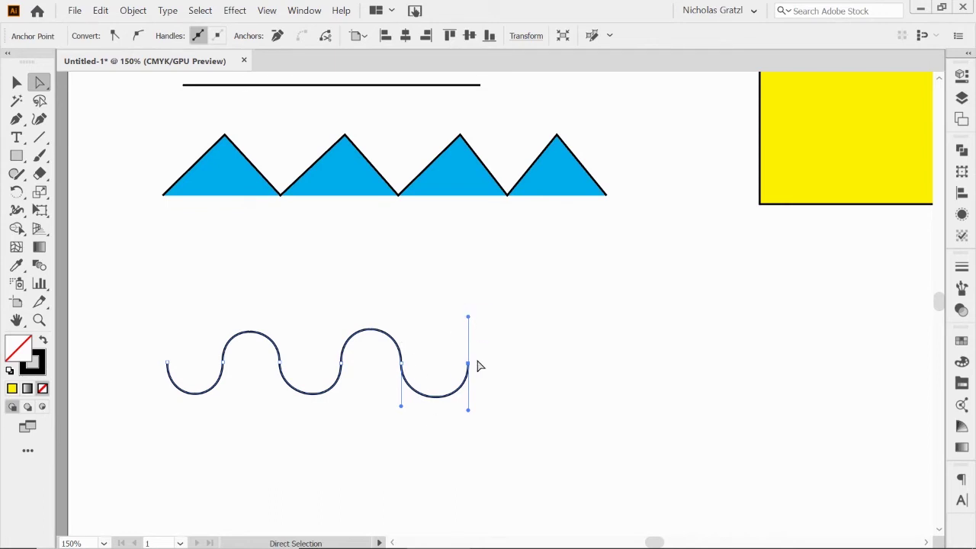
mouse_move(468, 410)
left_mouse_down()
mouse_move(468, 441)
mouse_move(469, 424)
left_mouse_up()
left_click_drag(401, 406, 400, 428)
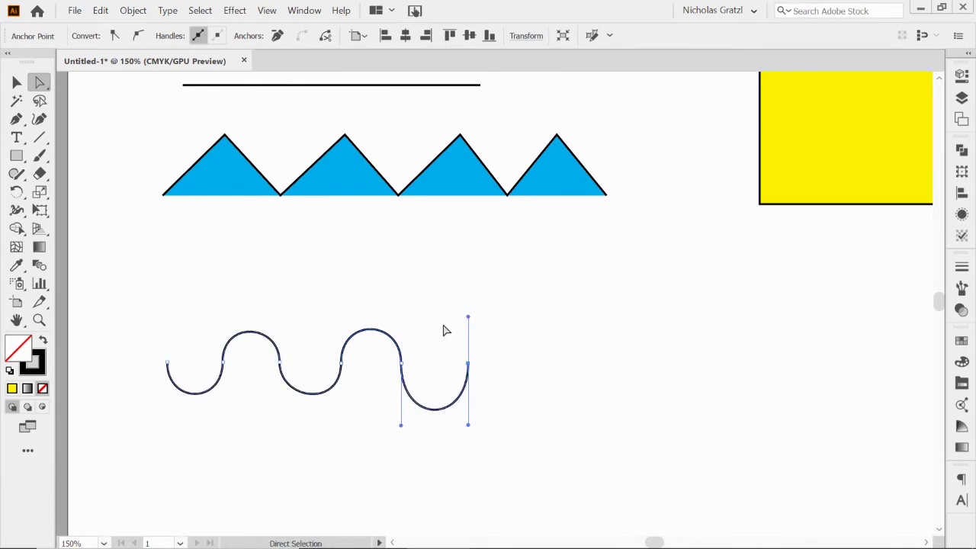
Step: Make the second upward arc of the wavy path taller by lengthening both its upper handles equally
left_click(340, 365)
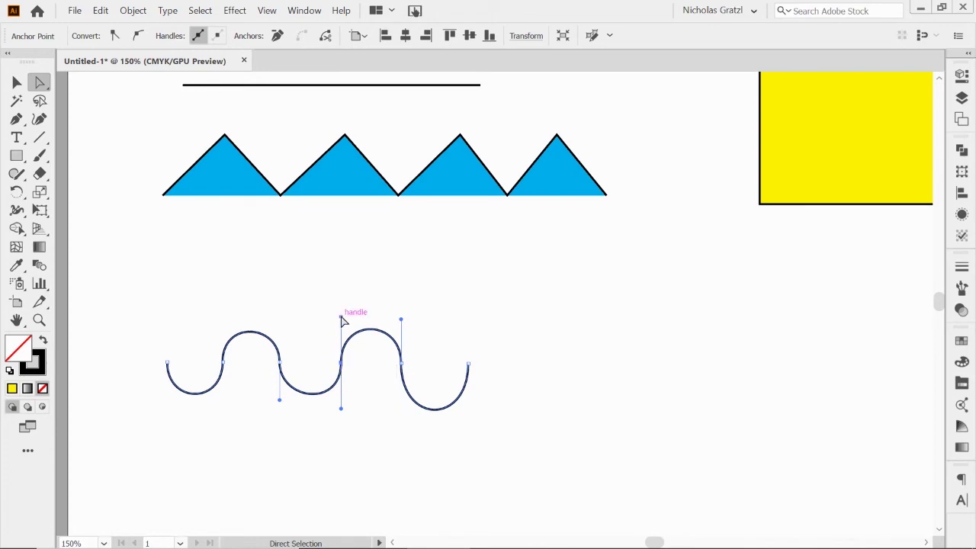
left_click_drag(340, 317, 341, 298)
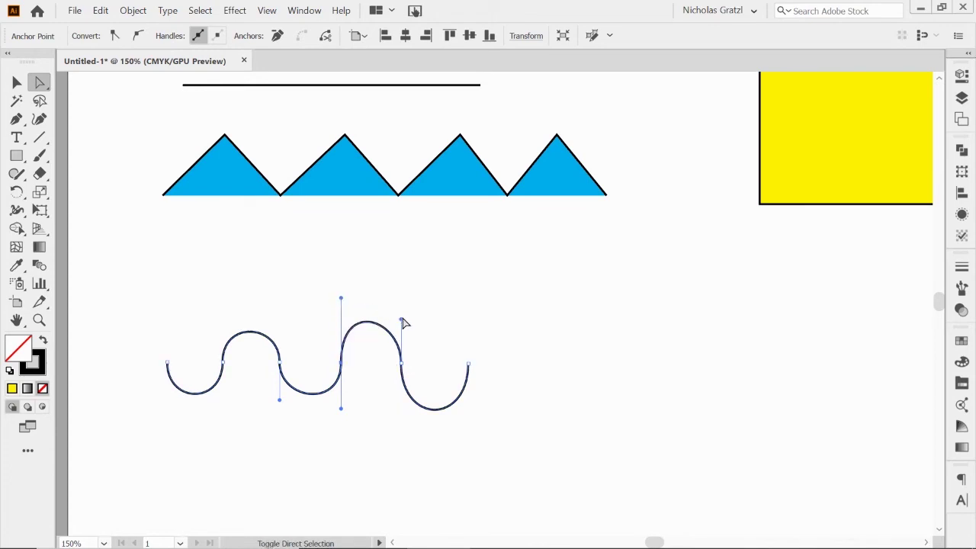
left_click_drag(401, 324, 405, 303)
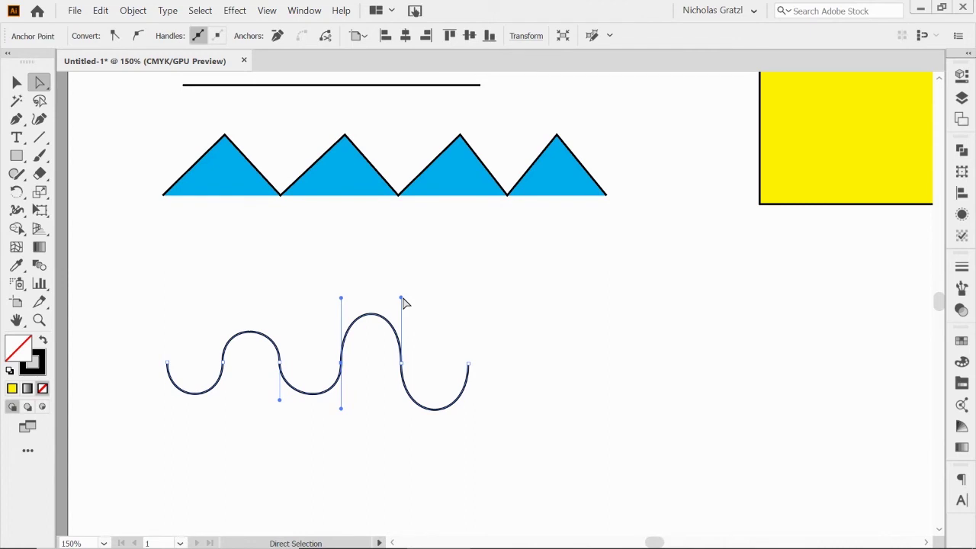
Step: Move the anchor between the second upward arc and the last downward arc up and slightly right, and shorten its upper handle
left_click(402, 363)
left_click_drag(401, 370, 411, 314)
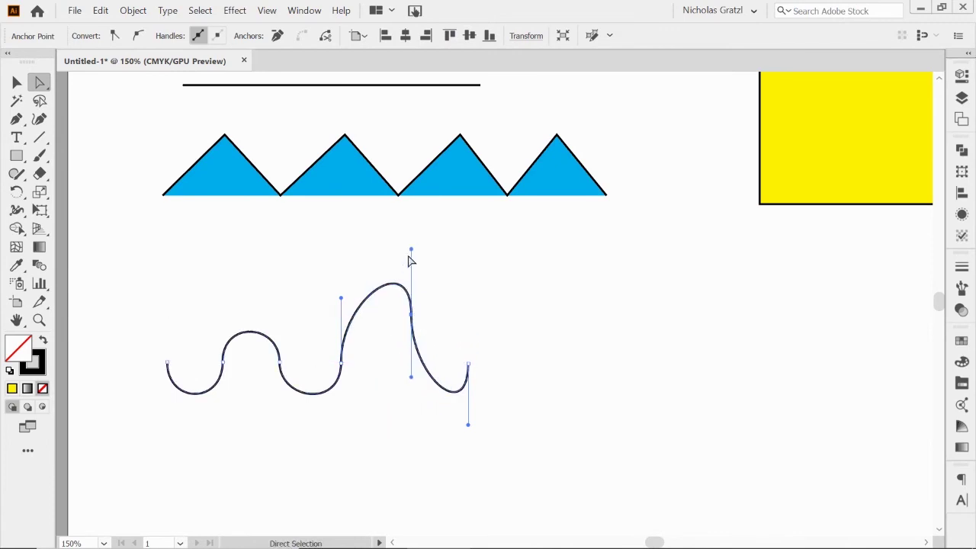
left_click_drag(411, 252, 410, 261)
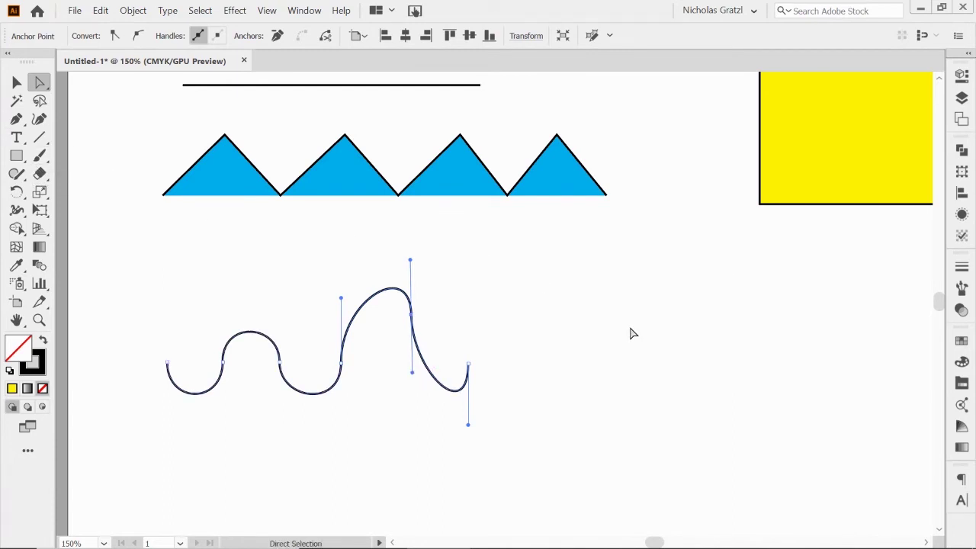
Step: Start a new Pen path right of the wavy one with a U-shaped arc, followed by a straight horizontal segment from a corner anchor
left_click_drag(625, 330, 408, 333)
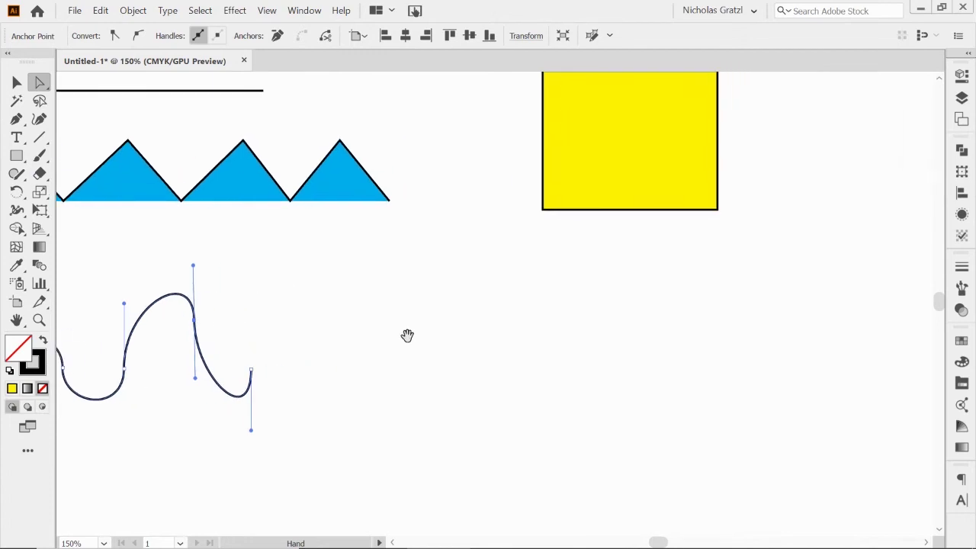
left_click(17, 120)
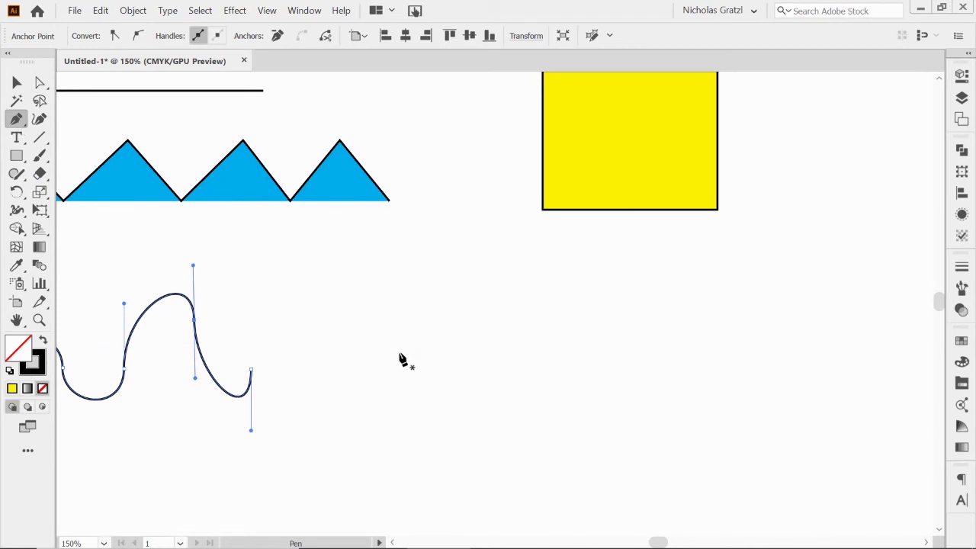
left_click(355, 352, "ctrl")
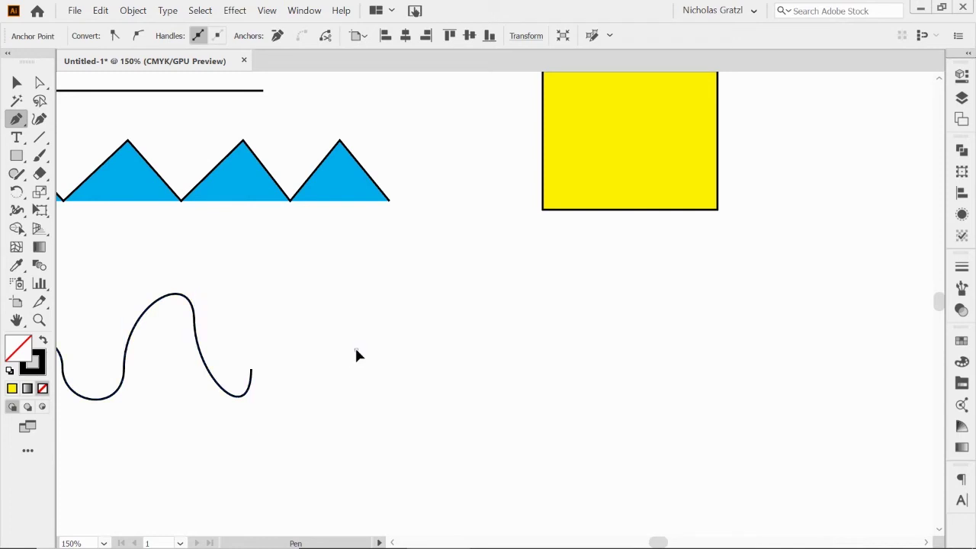
mouse_move(355, 378)
left_mouse_down()
mouse_move(364, 379)
mouse_move(357, 390)
left_mouse_up()
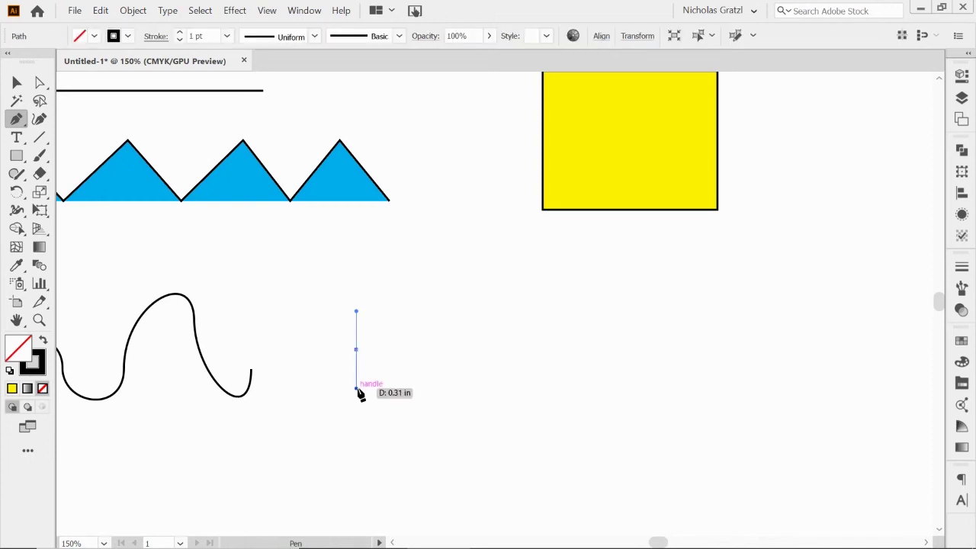
left_click_drag(415, 352, 418, 311)
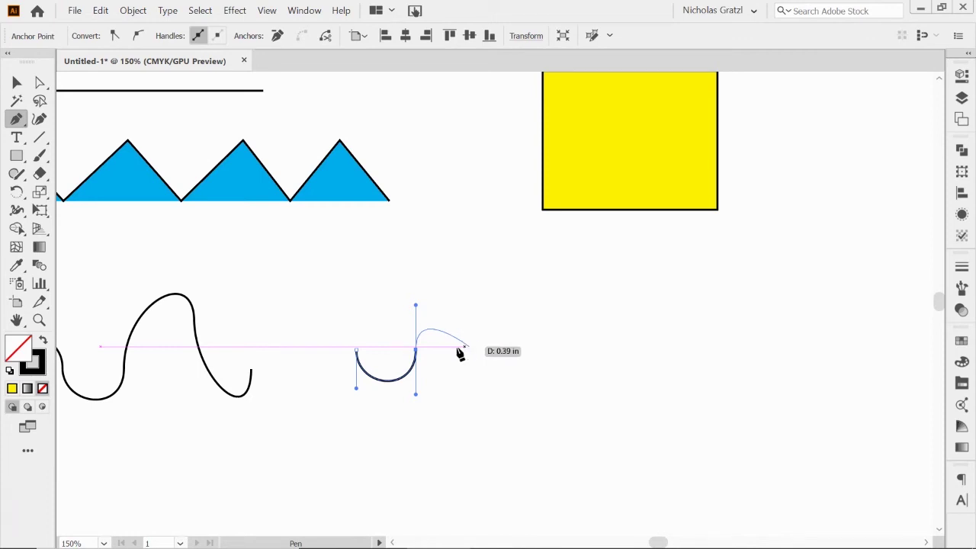
left_click(416, 351)
left_click_drag(415, 351, 489, 354)
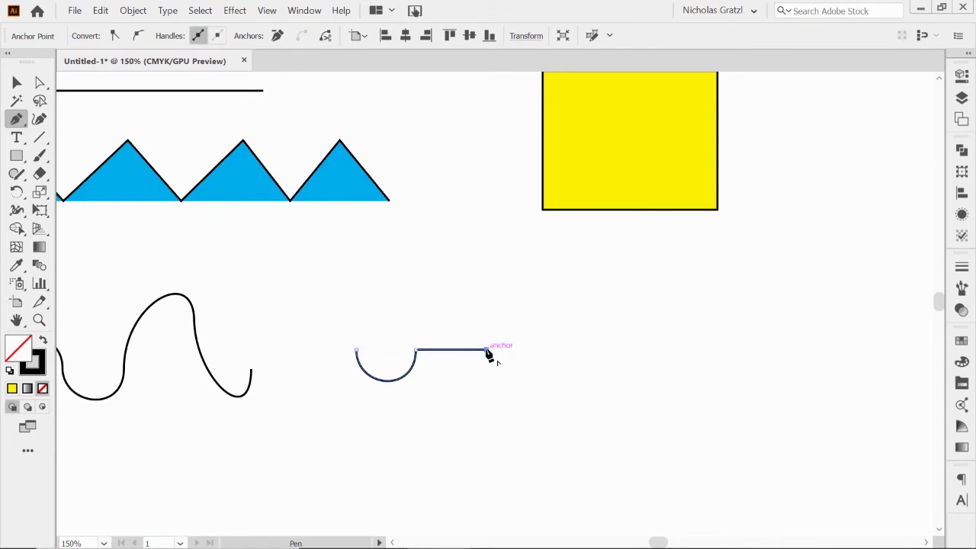
Step: Extend the new path with an upward arc about 0.51 in wide with vertical handles, followed by another straight horizontal segment
left_click(487, 339, "ctrl")
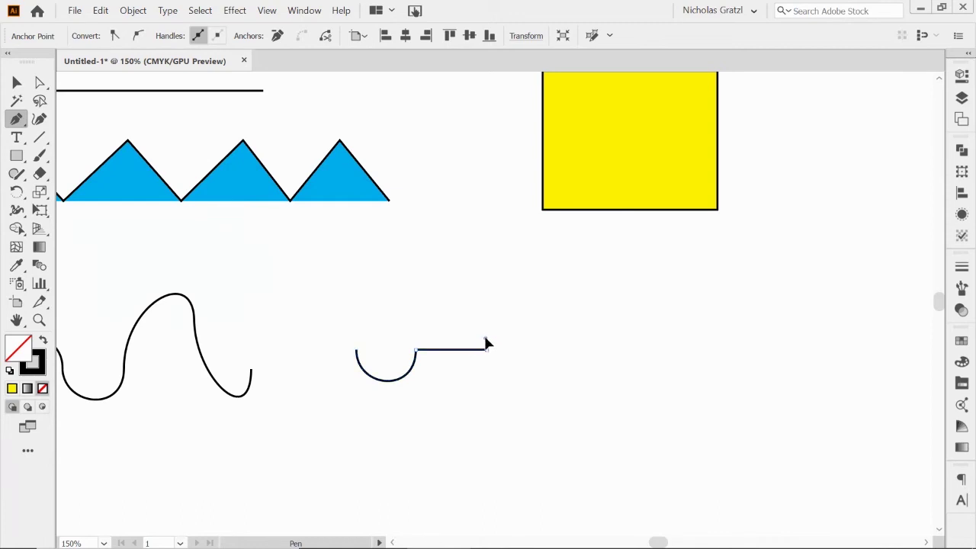
mouse_move(484, 318)
left_mouse_down()
mouse_move(486, 292)
mouse_move(485, 301)
left_mouse_up()
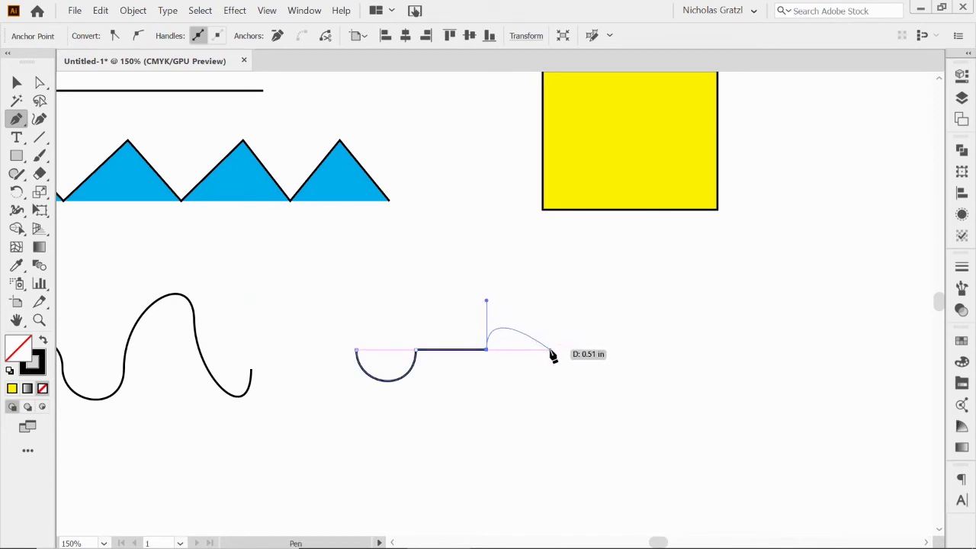
left_click_drag(550, 350, 550, 396)
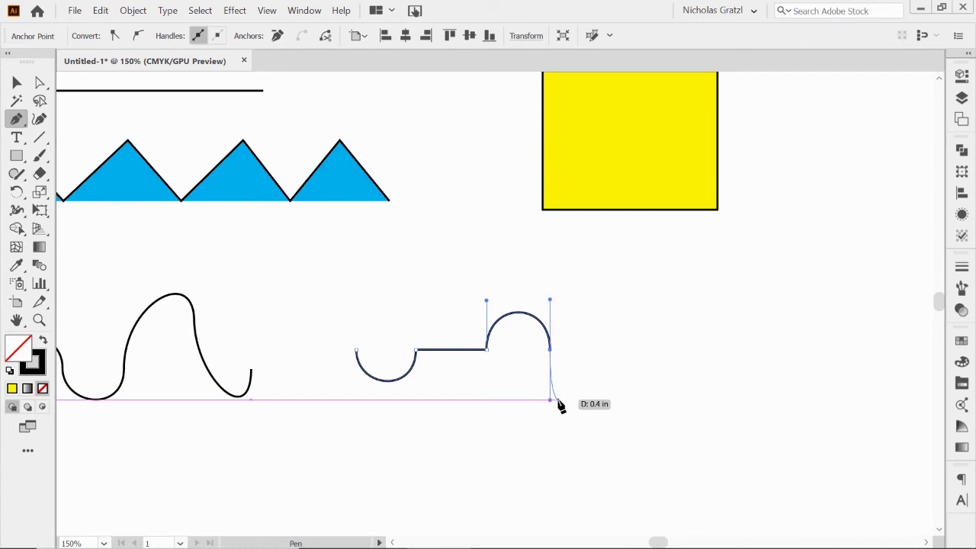
left_click(549, 349)
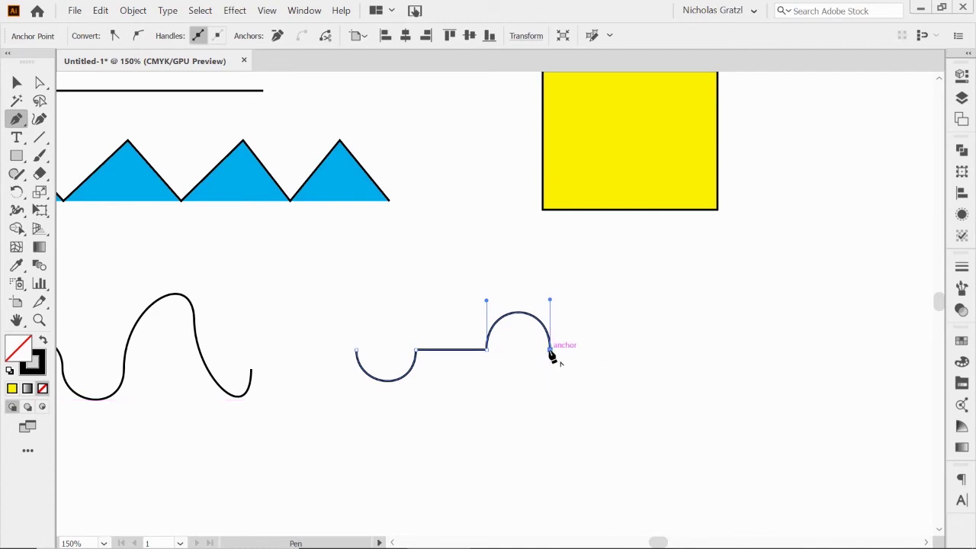
left_click(605, 349)
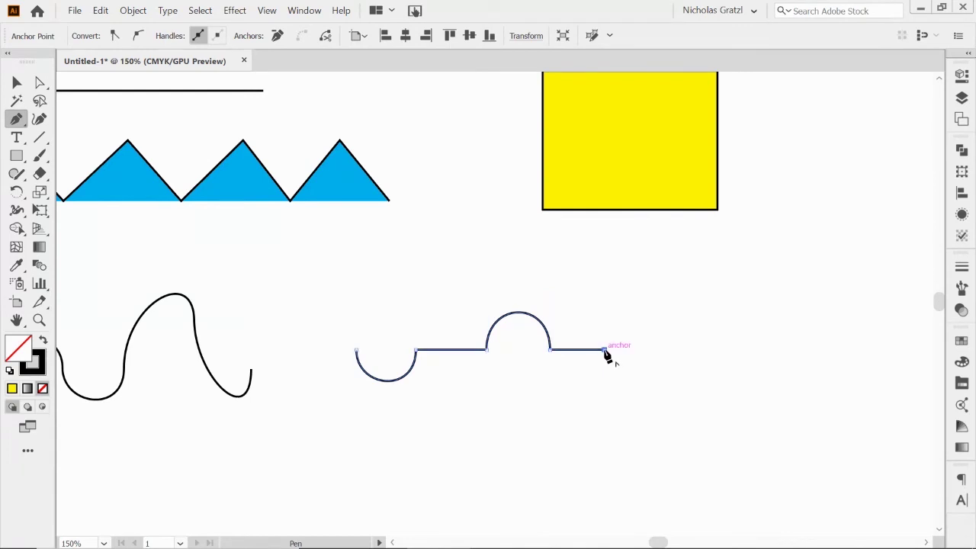
Step: Pull a vertical handle down from the second straight segment's end and add a downward arc about 0.51 in wide
left_click(606, 362, "ctrl")
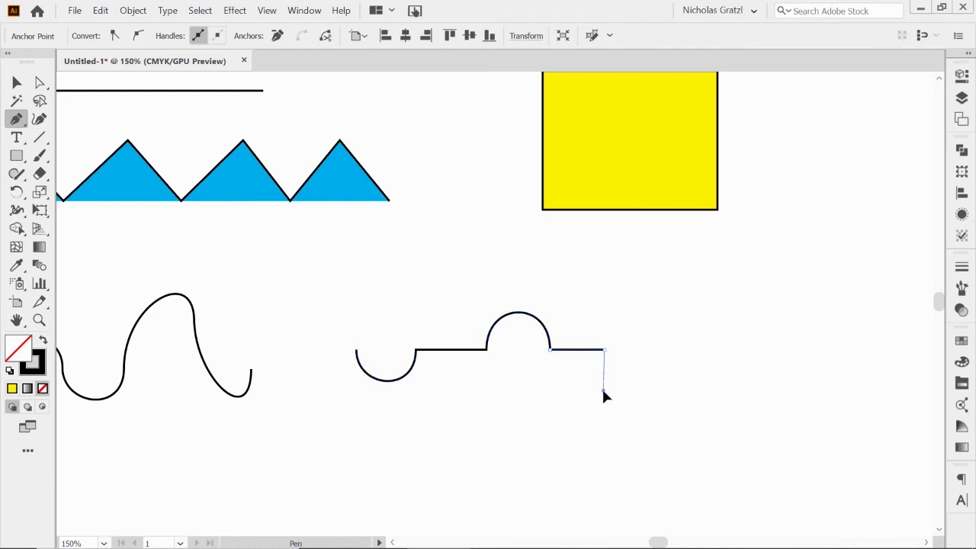
key("shift")
left_click(605, 395)
left_click_drag(605, 392, 606, 392)
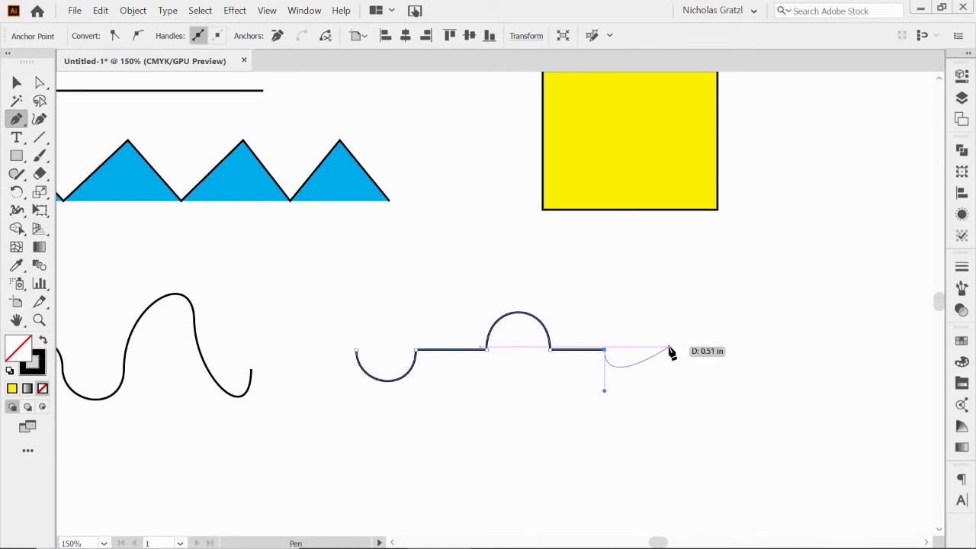
left_click_drag(669, 349, 670, 301)
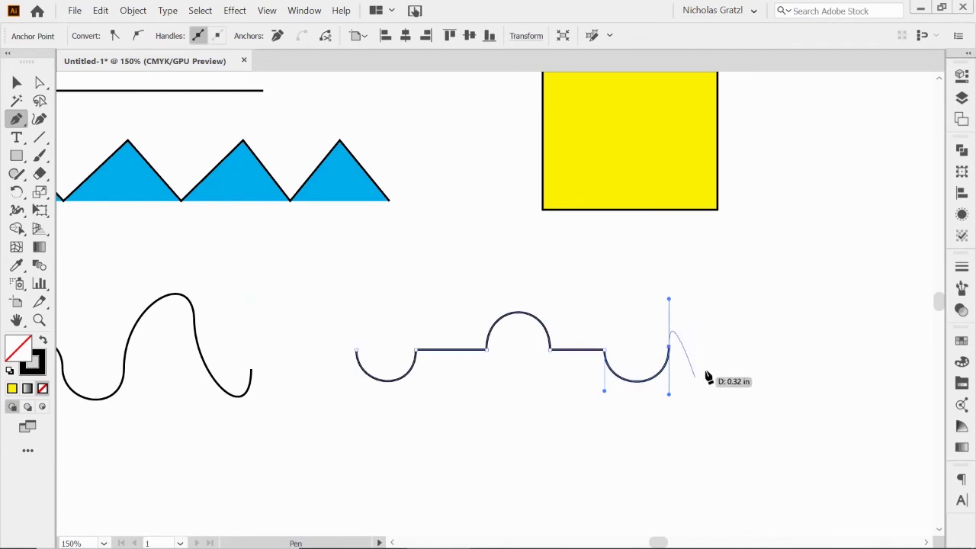
Step: Add a straight vertical segment up from the last arc's end and a horizontal one back to above the starting anchor
left_click(669, 349)
left_click_drag(670, 353, 669, 279)
left_click(669, 276)
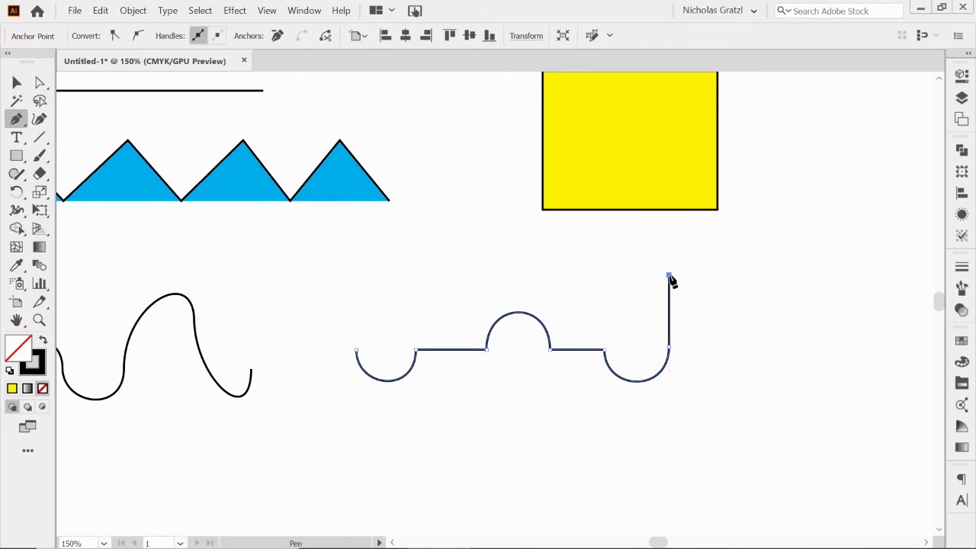
left_click(358, 304, "shift")
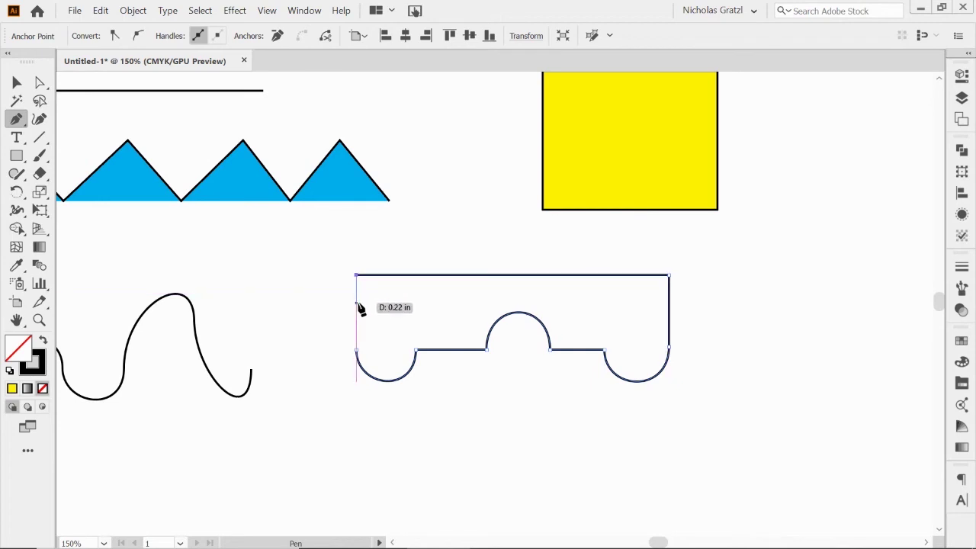
Step: Close the path at its starting anchor, undo the closure, and close it again with a straight vertical edge about 0.59 in long
left_click(357, 352)
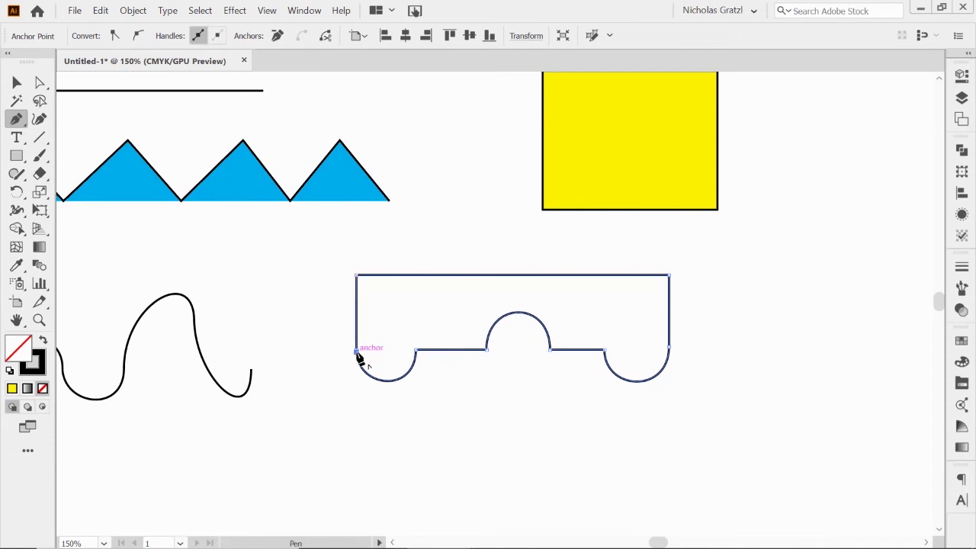
left_click_drag(357, 354, 404, 325)
key("ctrl+z")
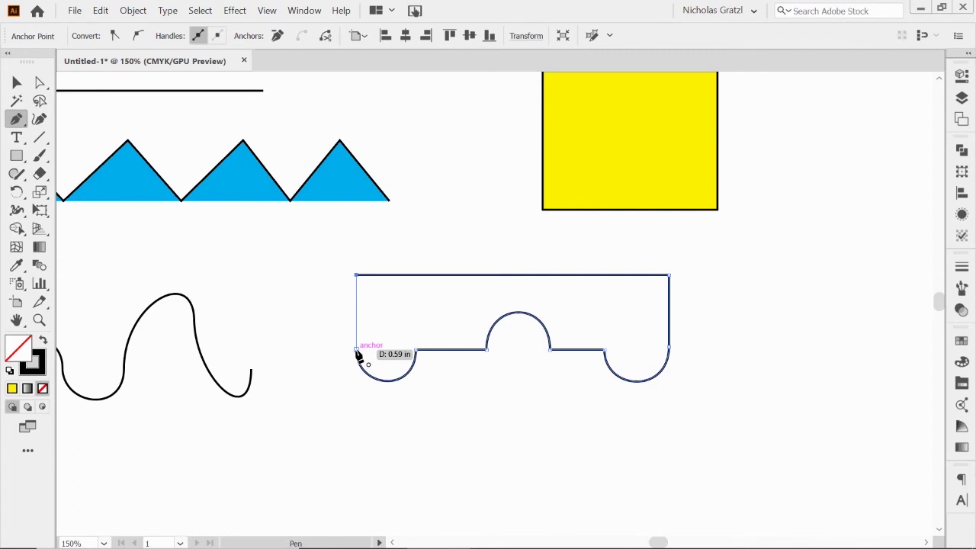
left_click(357, 352)
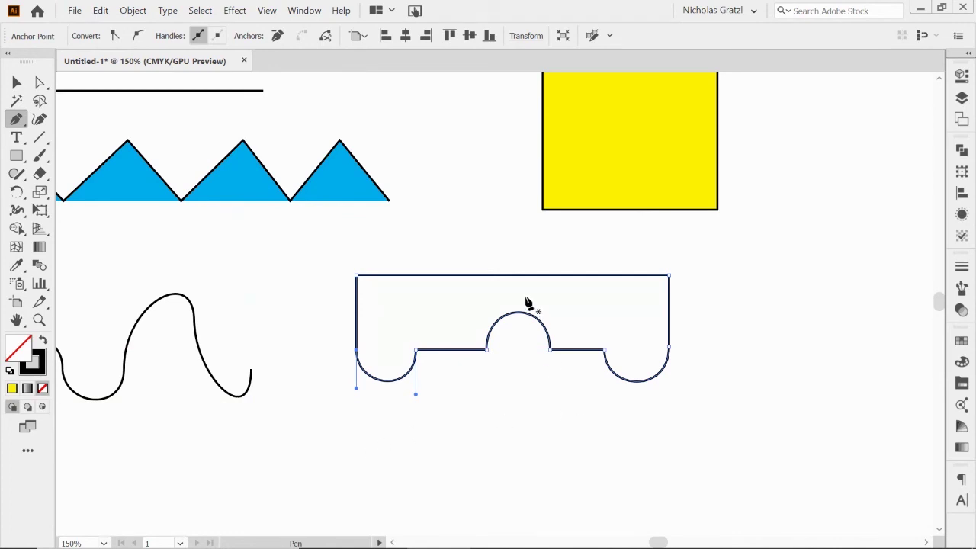
Step: Delete the valley anchor between the last two peaks of the blue zigzag path with the Delete Anchor Point tool
key("space")
left_click_drag(228, 255, 449, 348)
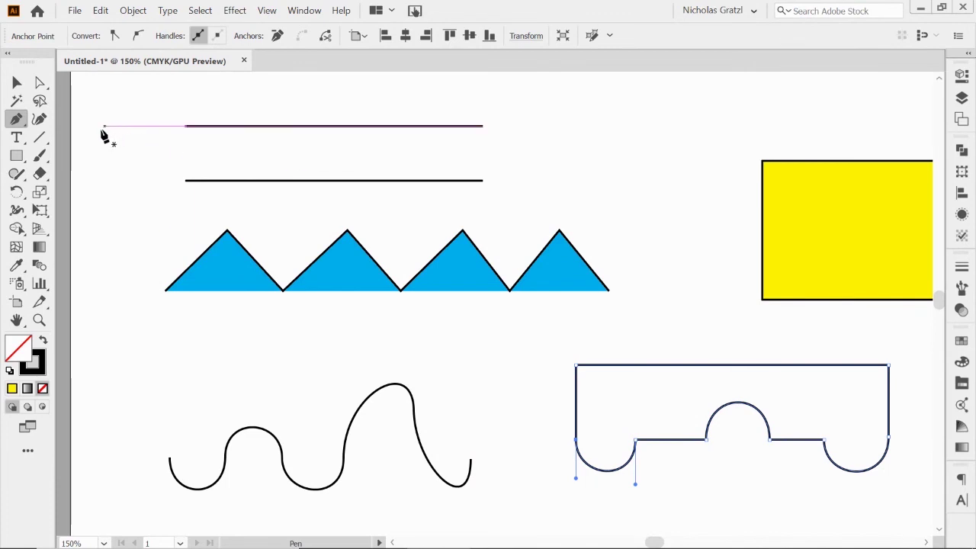
left_click(26, 129)
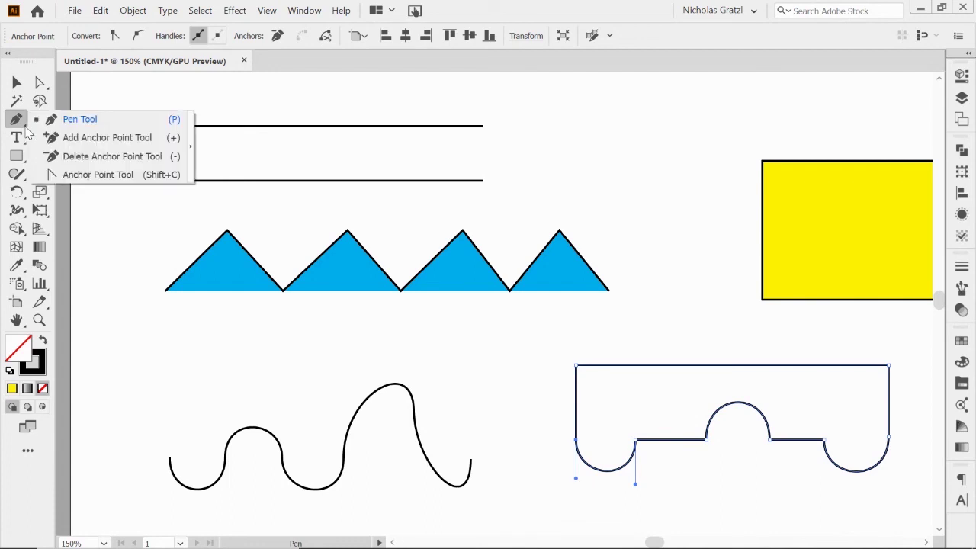
left_click(114, 157)
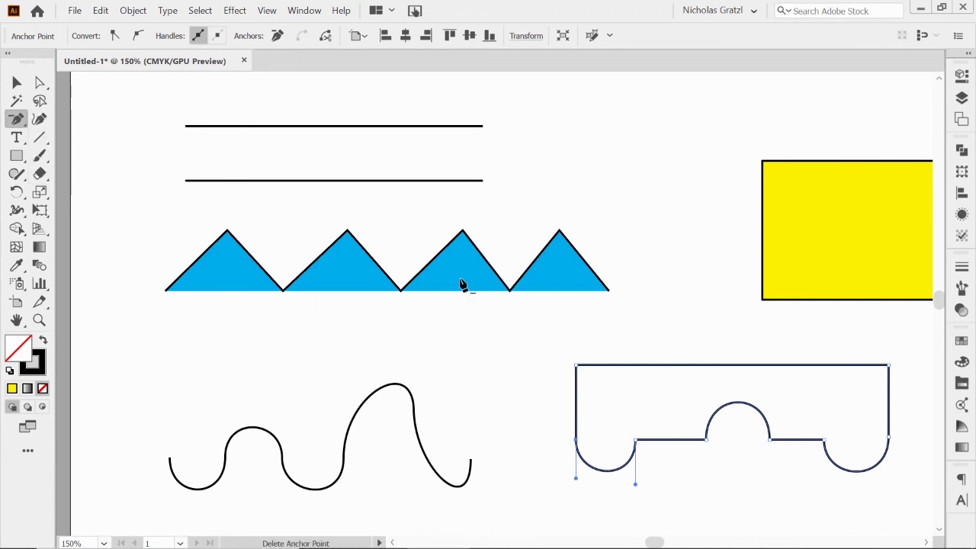
left_click(510, 291)
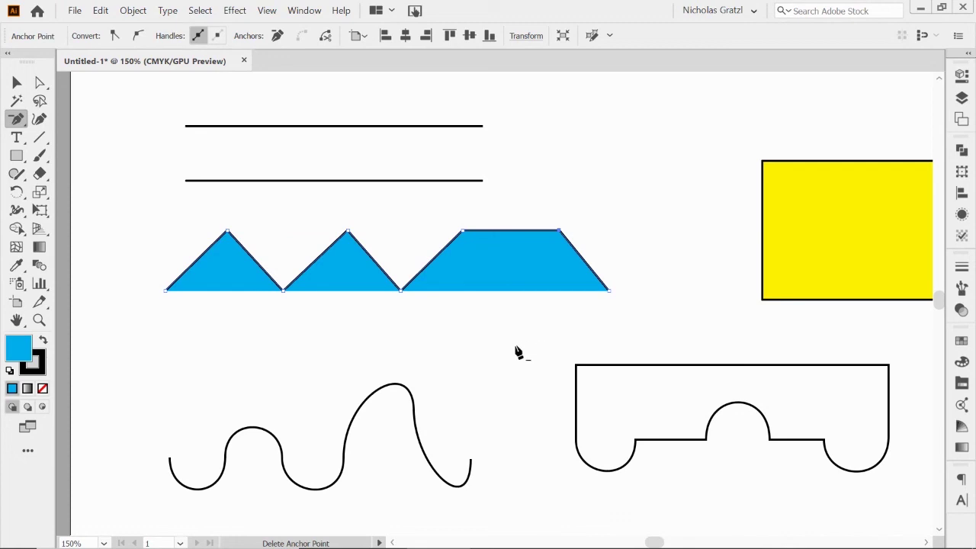
Step: Add an anchor point at the midpoint of the yellow rectangle's bottom edge
key("space")
left_click_drag(682, 299, 328, 307)
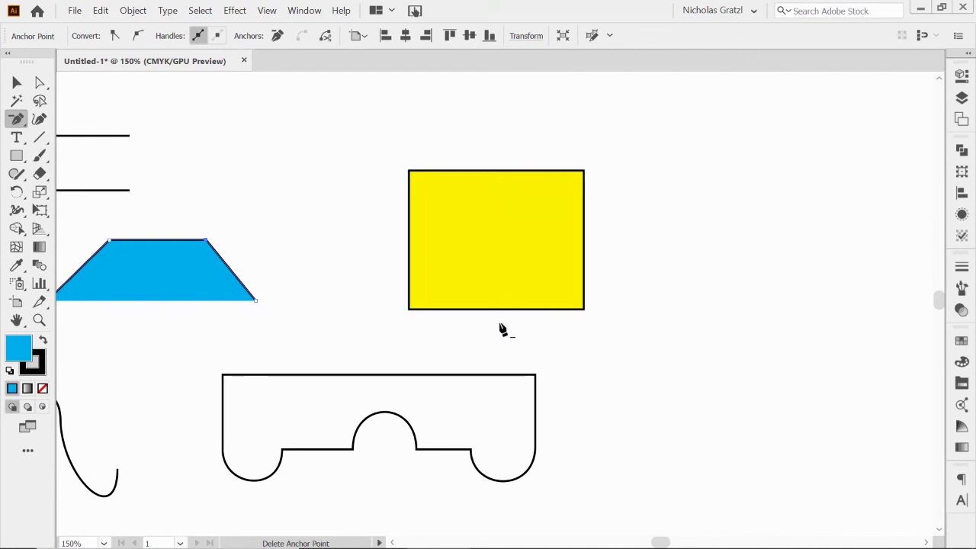
left_click(21, 124)
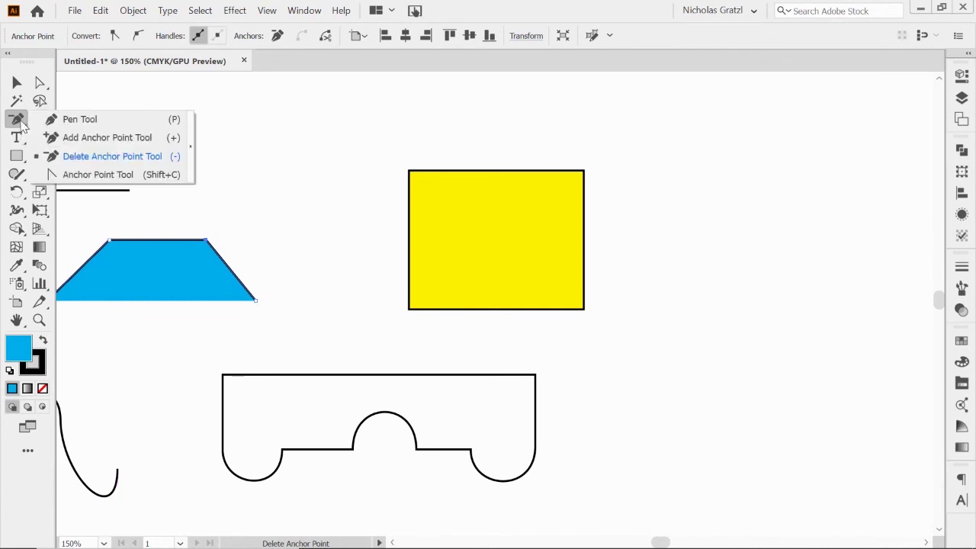
left_click(84, 138)
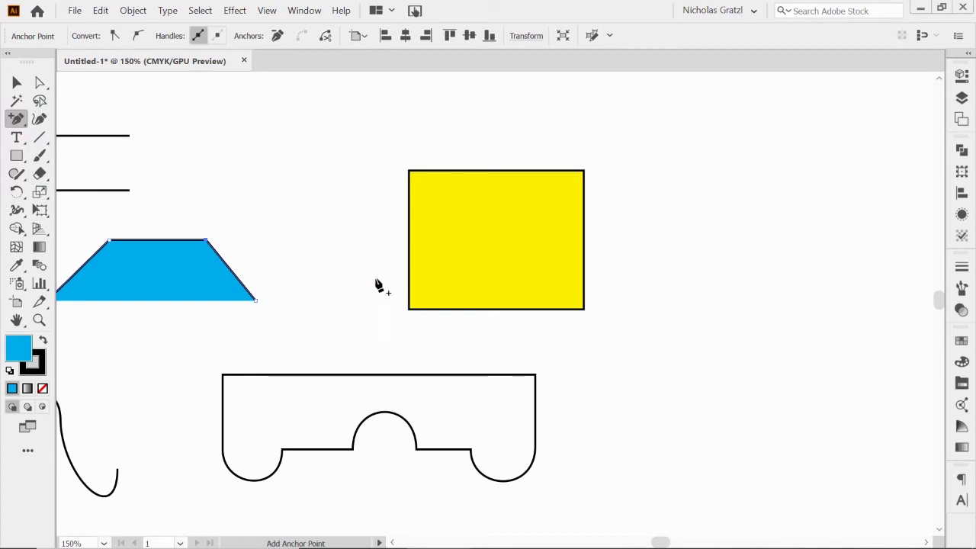
left_click(497, 309)
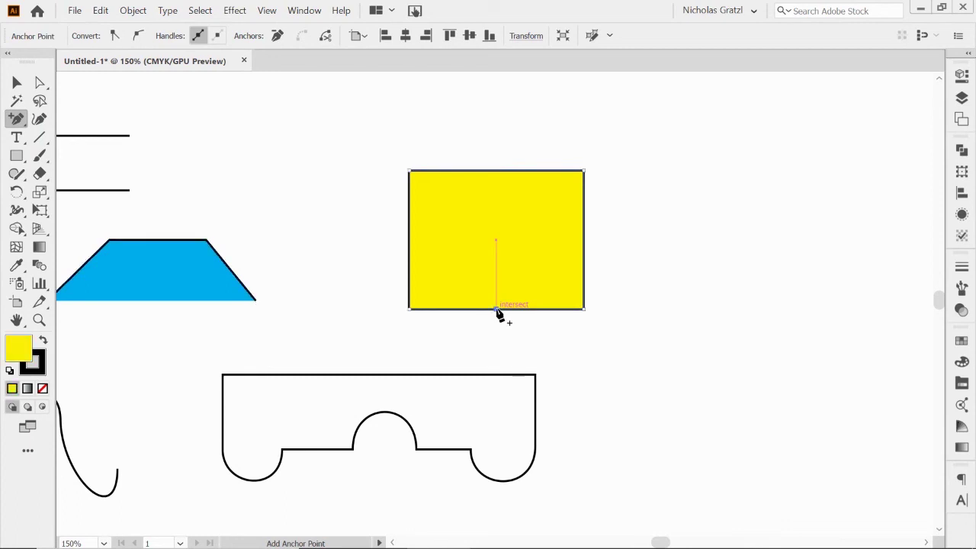
Step: Move the yellow rectangle's new bottom anchor downward with Direct Selection to form a pointed base, and deselect the shape
left_click(40, 83)
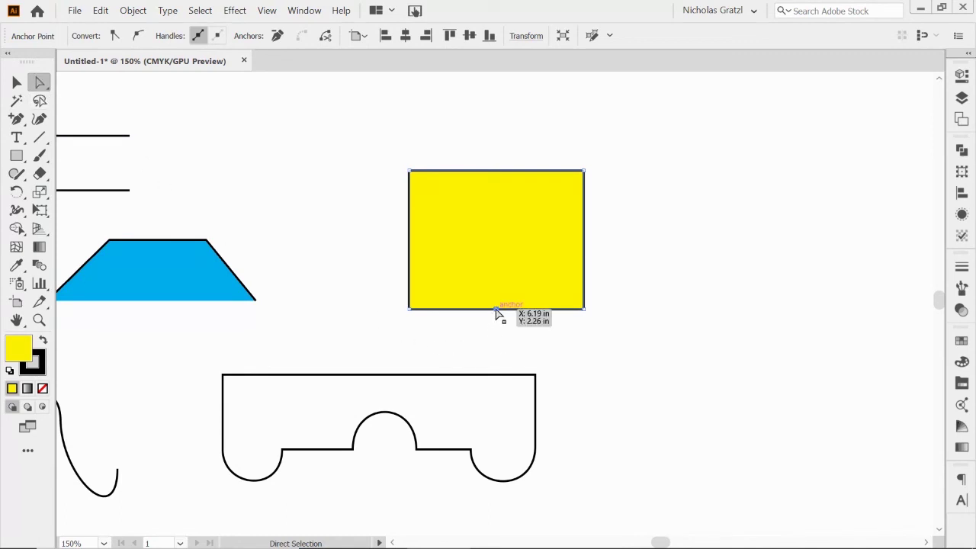
left_click_drag(496, 308, 494, 361)
left_click(631, 350)
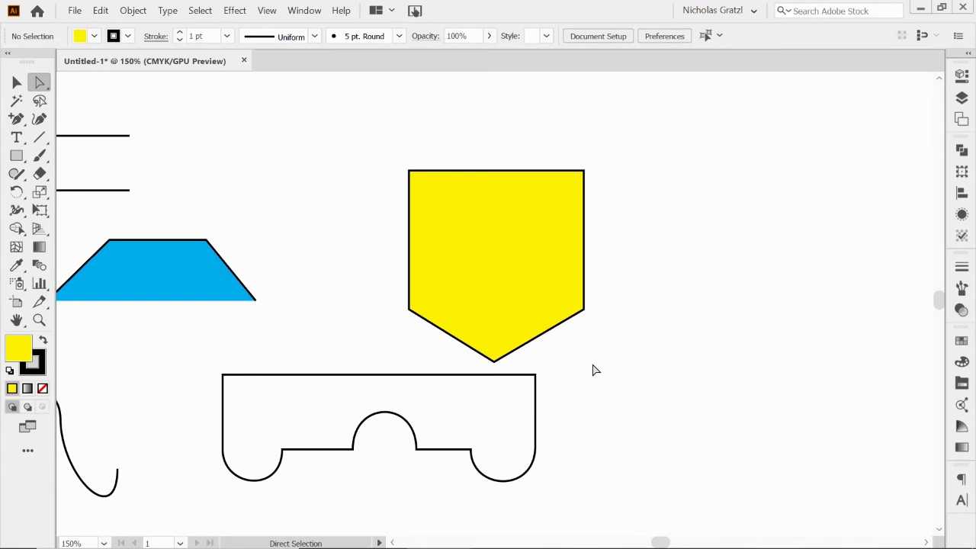
scroll(596, 370, "down", 1)
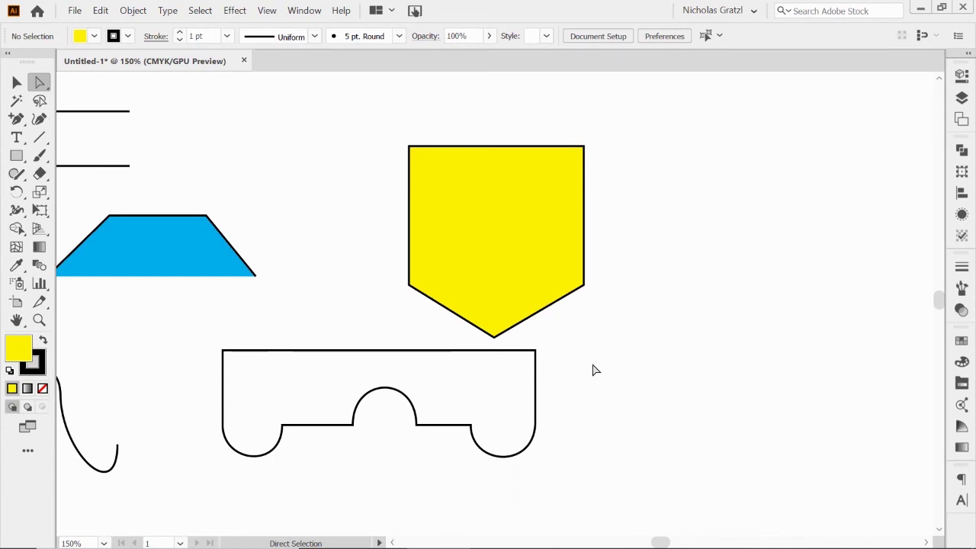